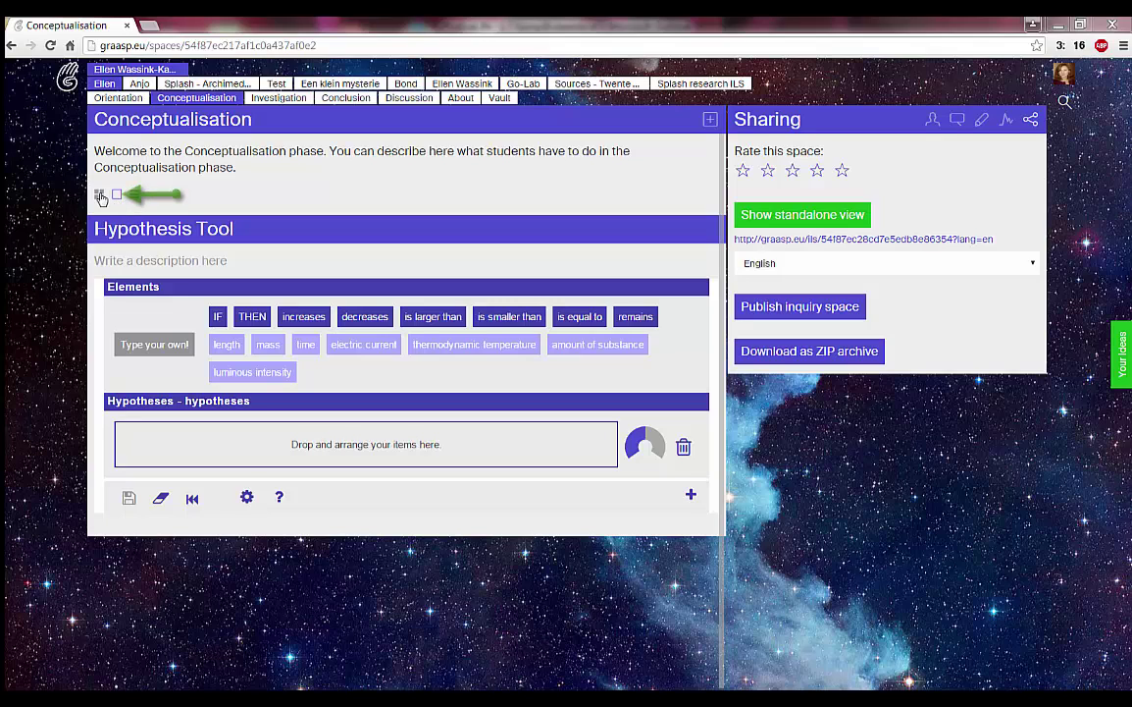
# - Switch the Conceptualisation space to list view, open the Hypothesis Tool and expand the Hypothesis Scratchpad options in its configuration
pyautogui.click(135, 195)
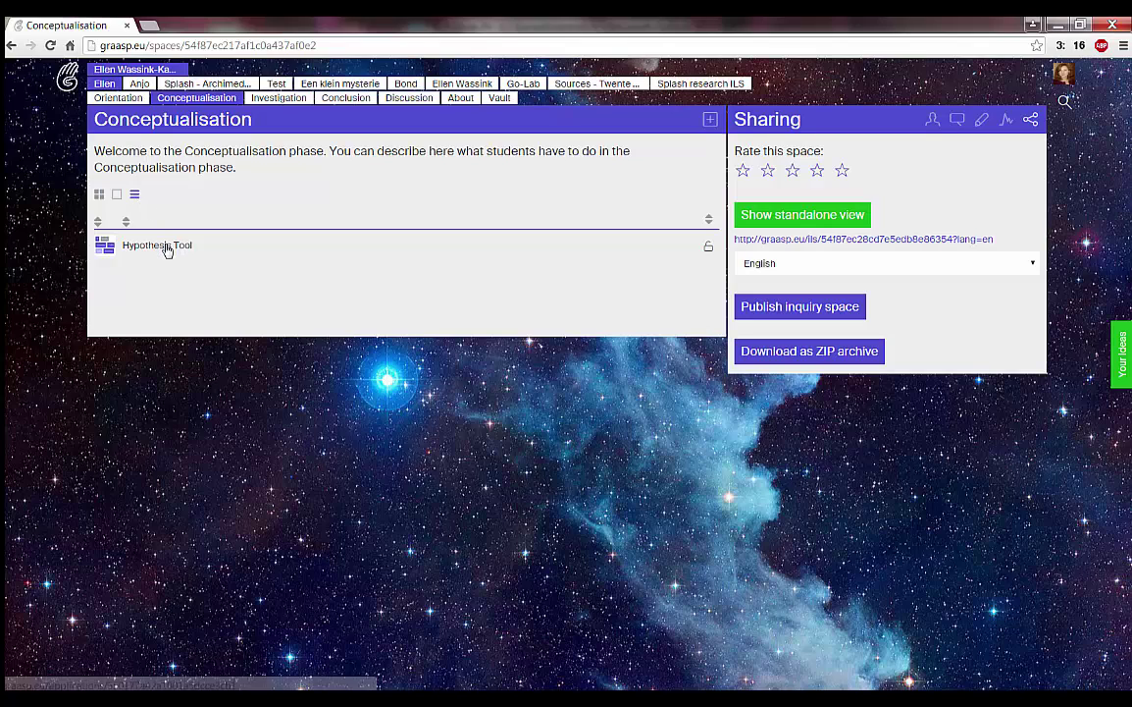
pyautogui.click(167, 247)
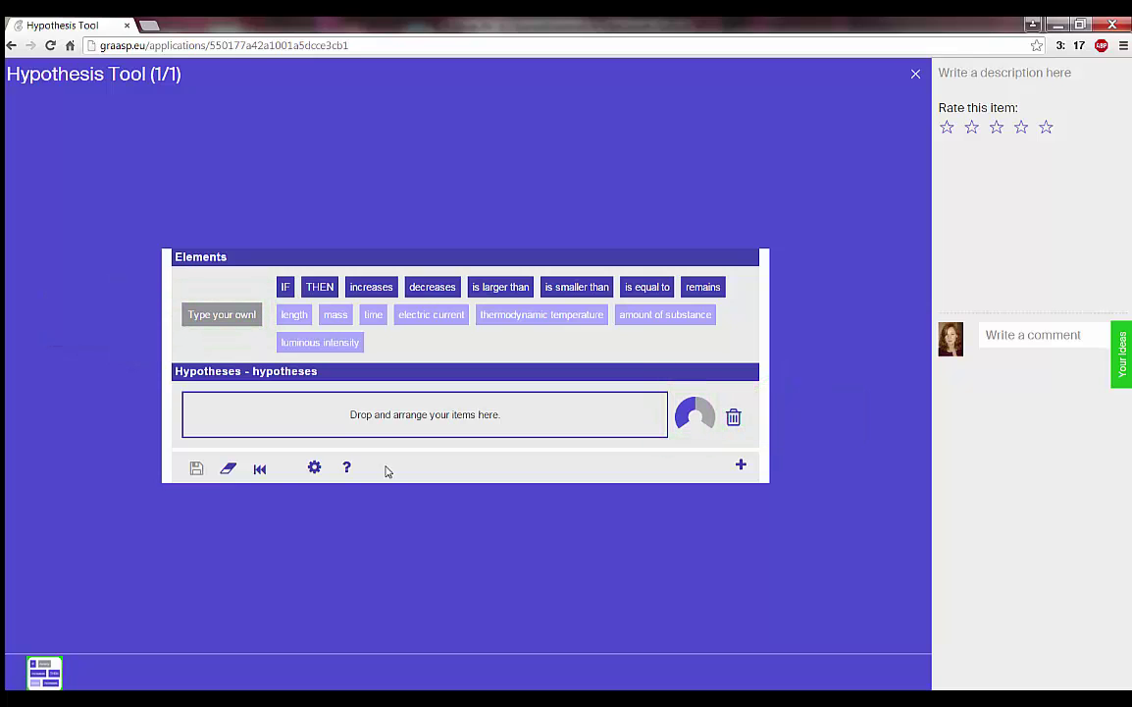
pyautogui.click(314, 469)
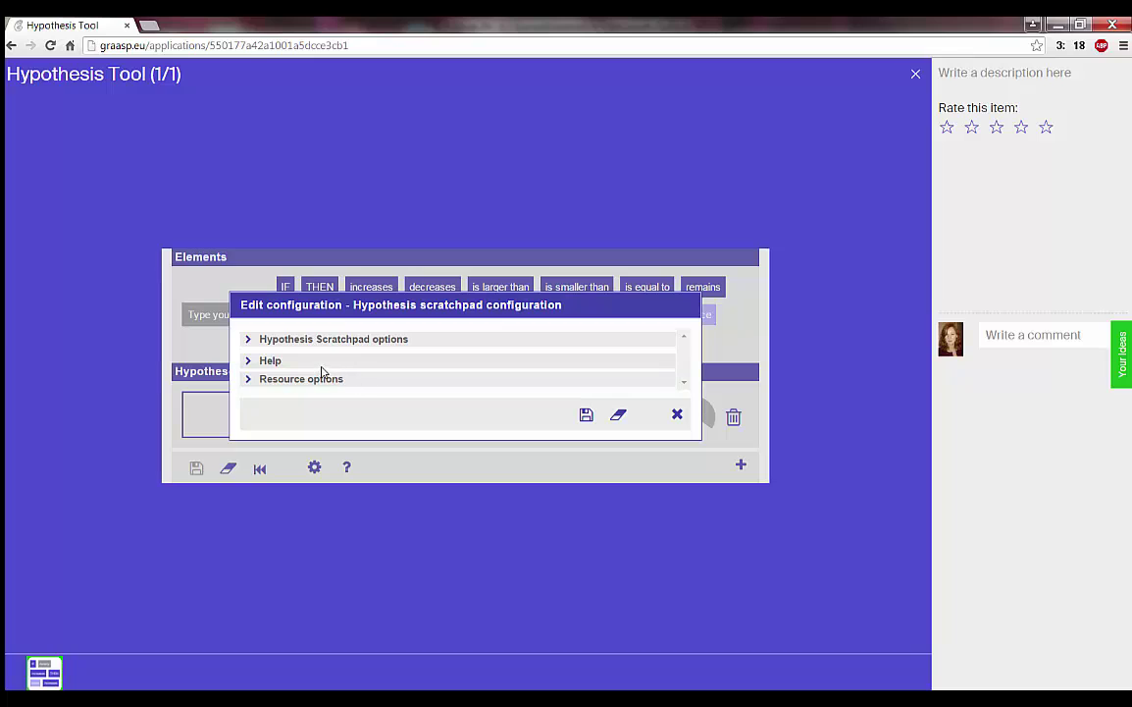
pyautogui.click(249, 341)
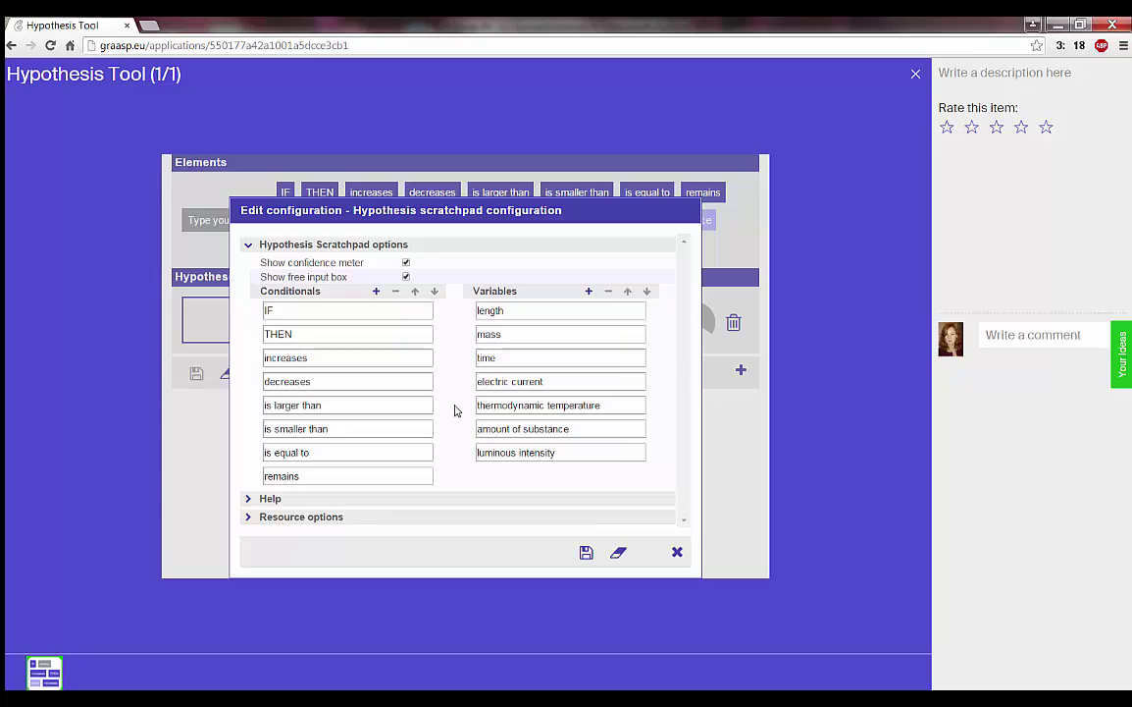
# - Disable the confidence meter in the Hypothesis Scratchpad options, then save and close the configuration
pyautogui.click(406, 265)
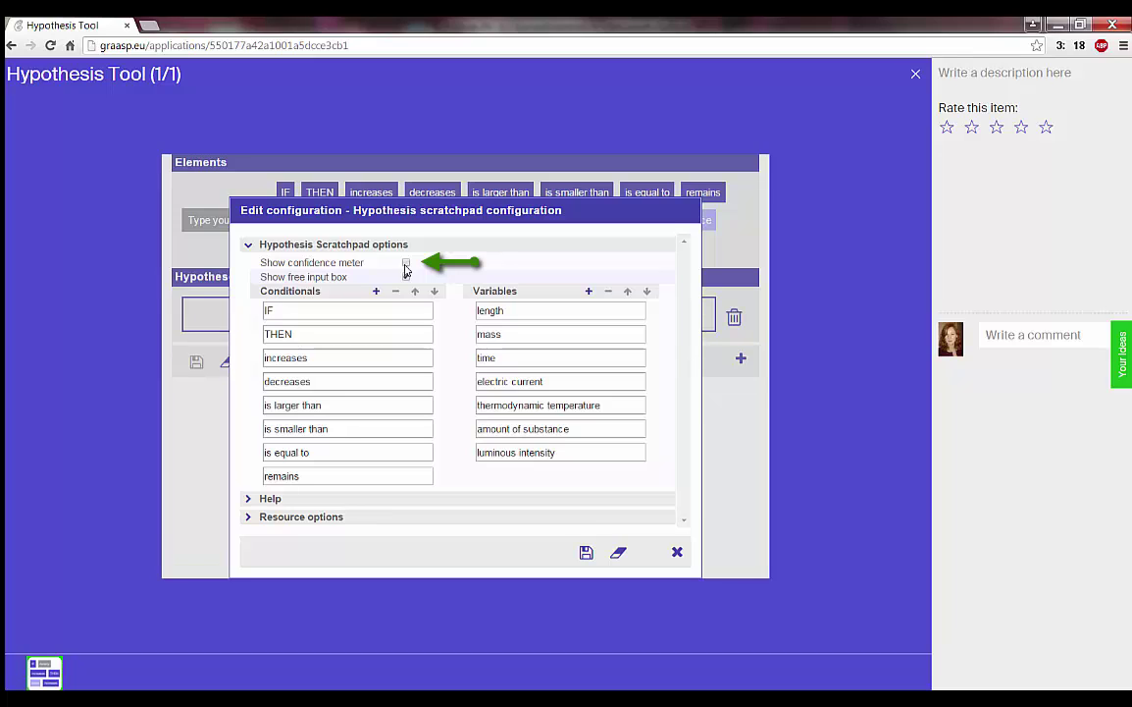
pyautogui.click(406, 276)
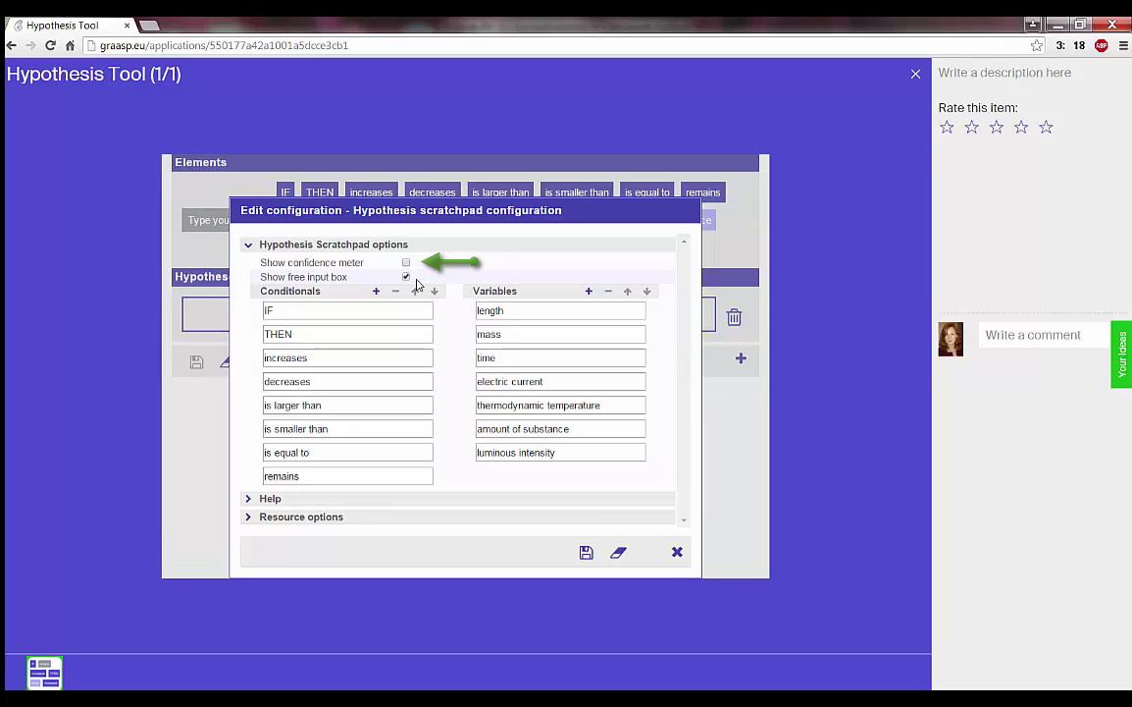
pyautogui.click(587, 554)
pyautogui.click(676, 556)
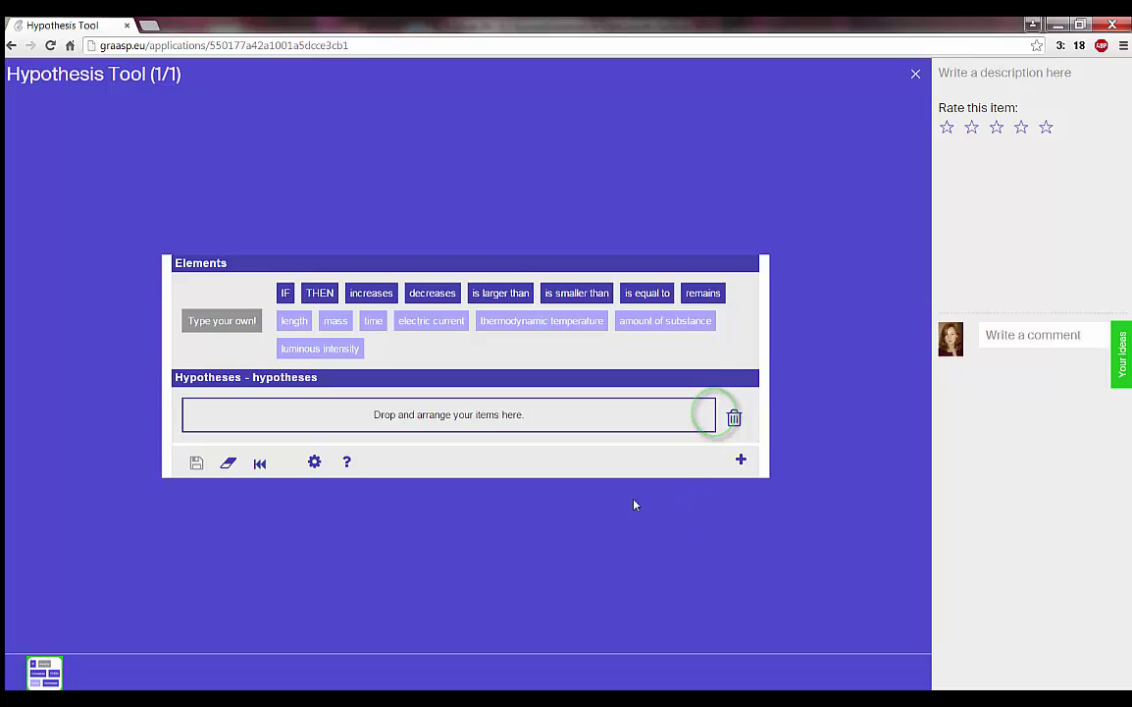
# - Reopen the tool's configuration and remove "is smaller than" and "is larger than" from the conditionals
pyautogui.click(315, 463)
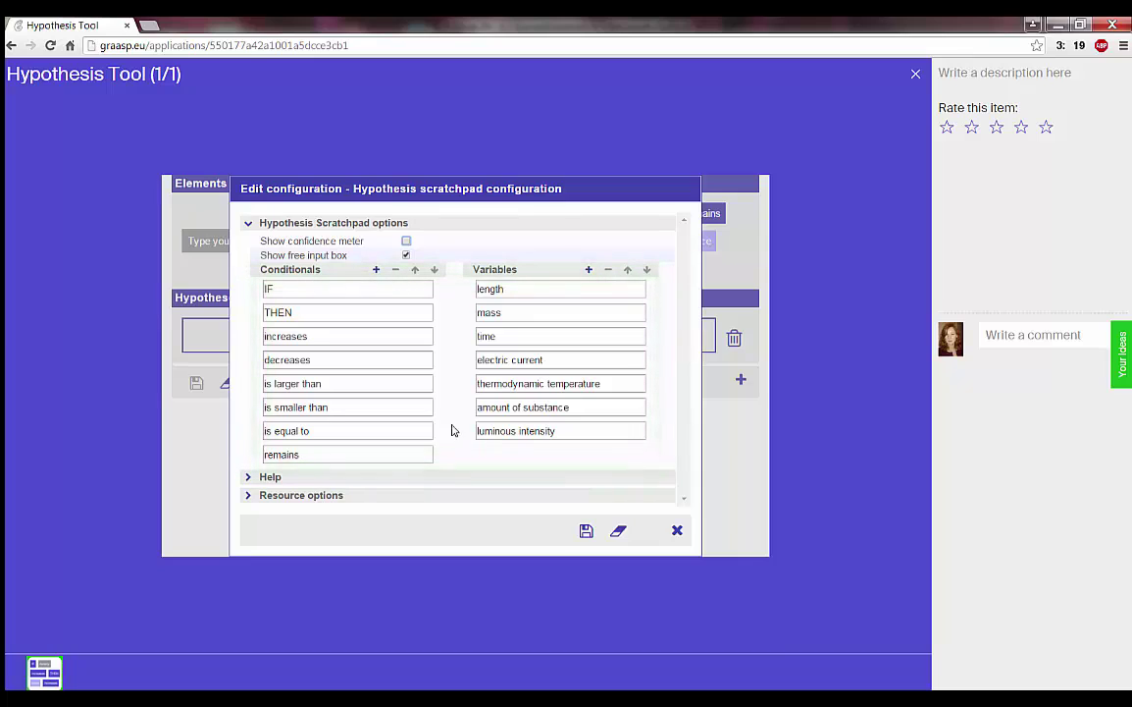
pyautogui.click(368, 406)
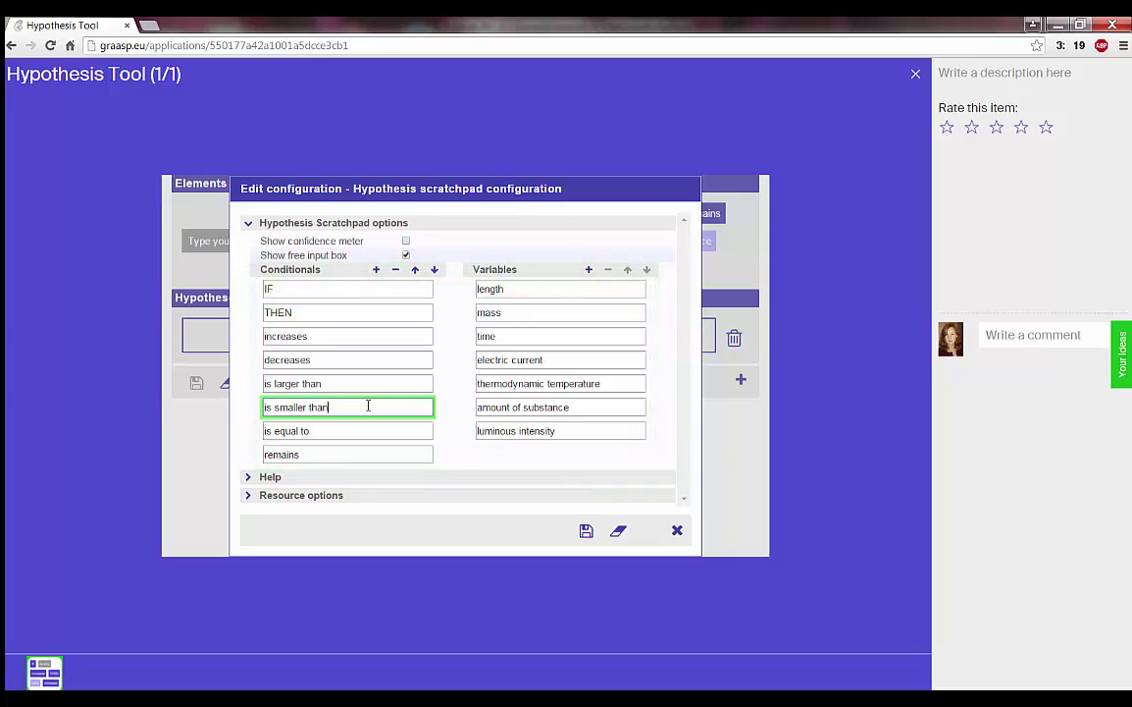
pyautogui.click(395, 269)
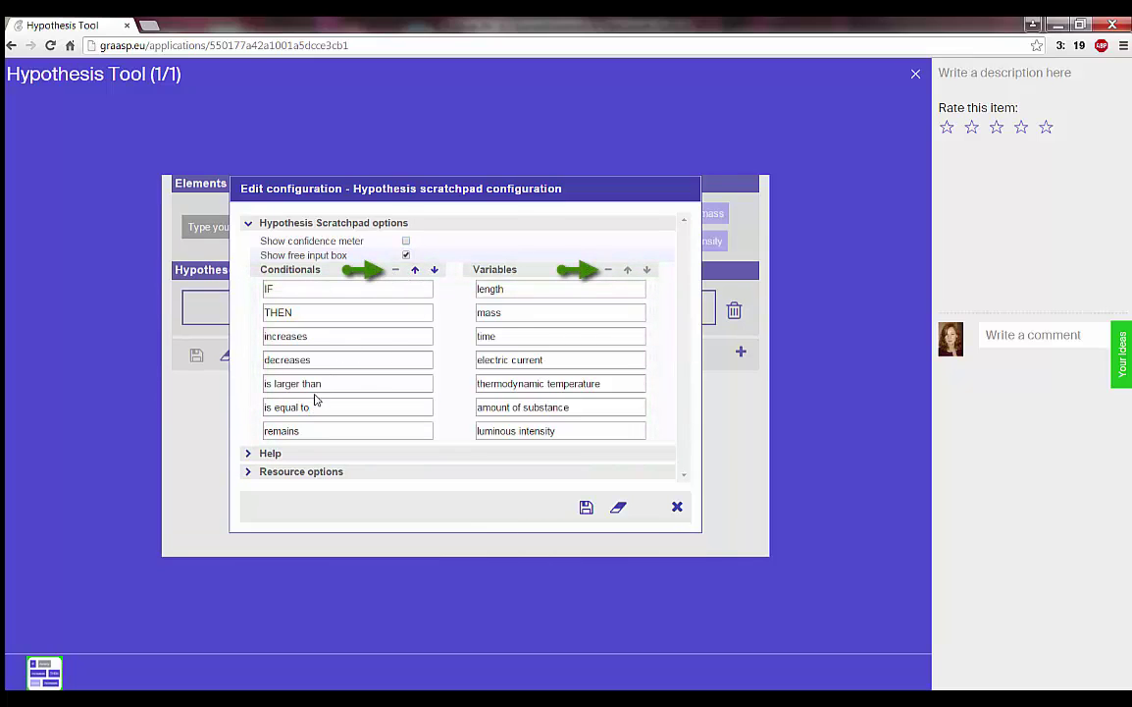
pyautogui.click(346, 382)
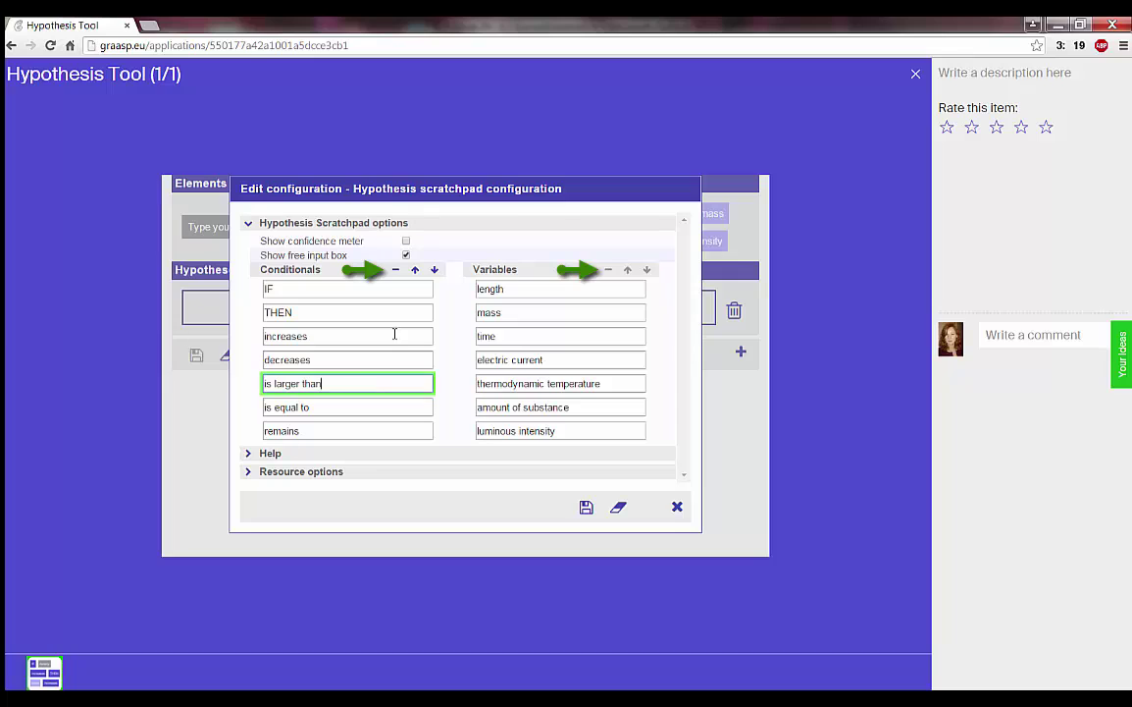
pyautogui.click(395, 269)
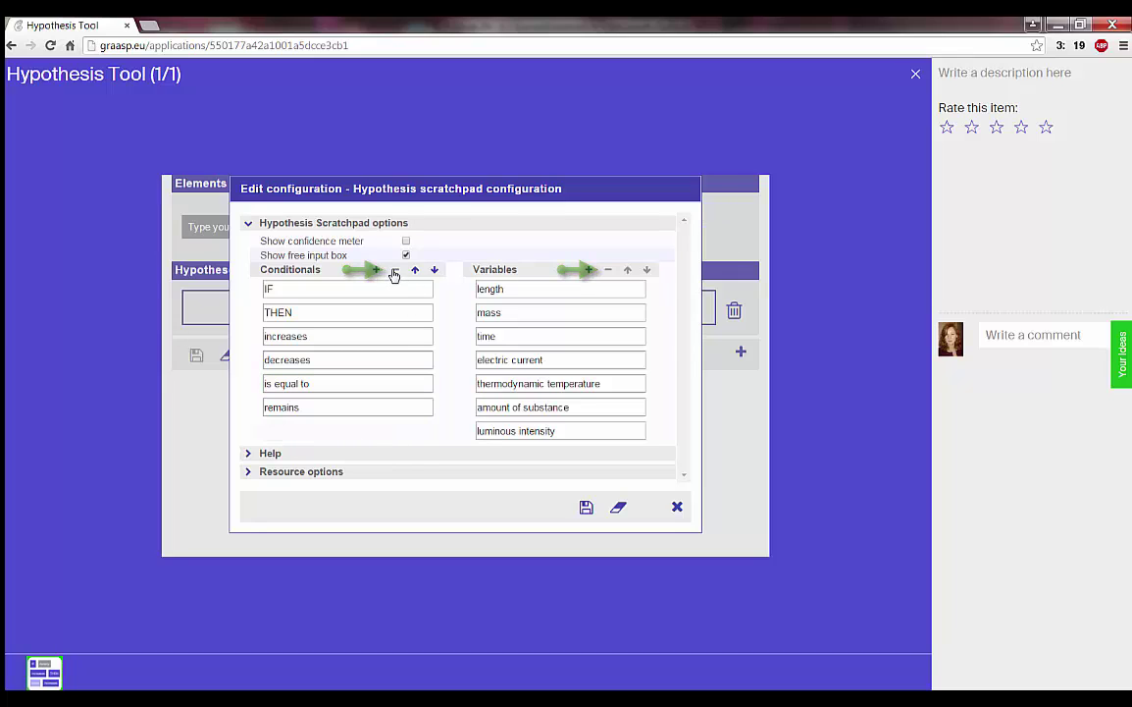
# - Add two entries to the variables, fill the first with "density", and change the variable "mass" to "weight"
pyautogui.click(589, 271)
pyautogui.click(589, 273)
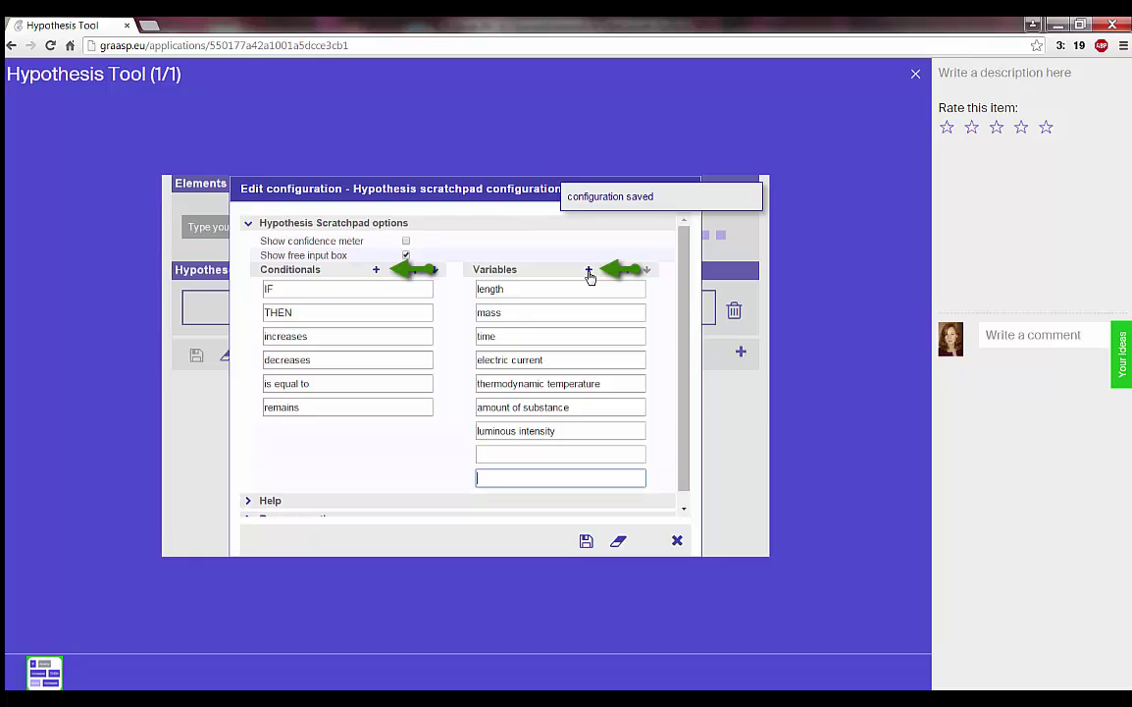
pyautogui.click(488, 451)
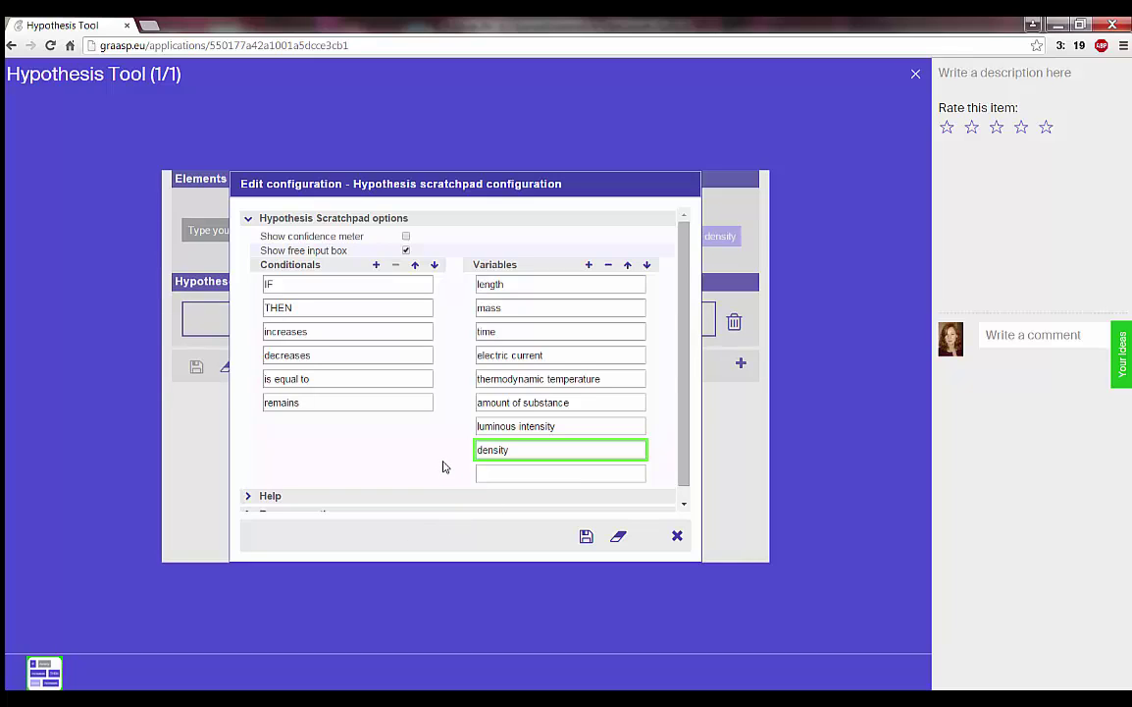
pyautogui.click(530, 307)
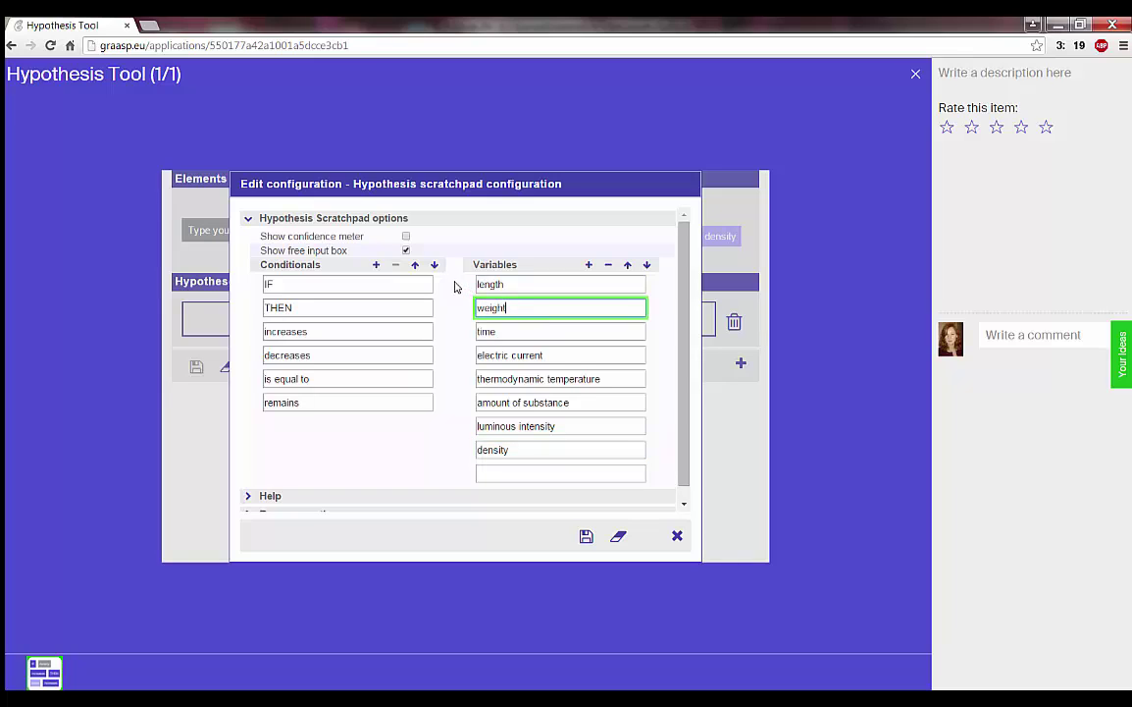
# - Move the conditional "increases" up two places so it is first in the conditionals, above "IF"
pyautogui.click(430, 334)
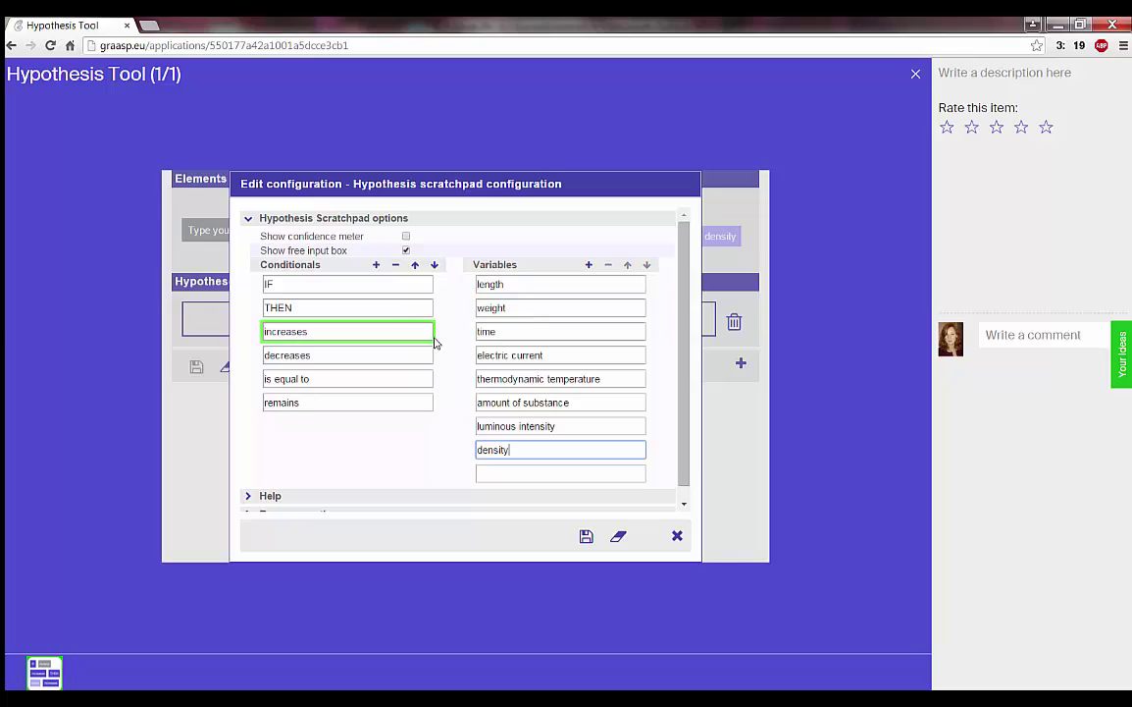
pyautogui.click(415, 266)
pyautogui.click(415, 266)
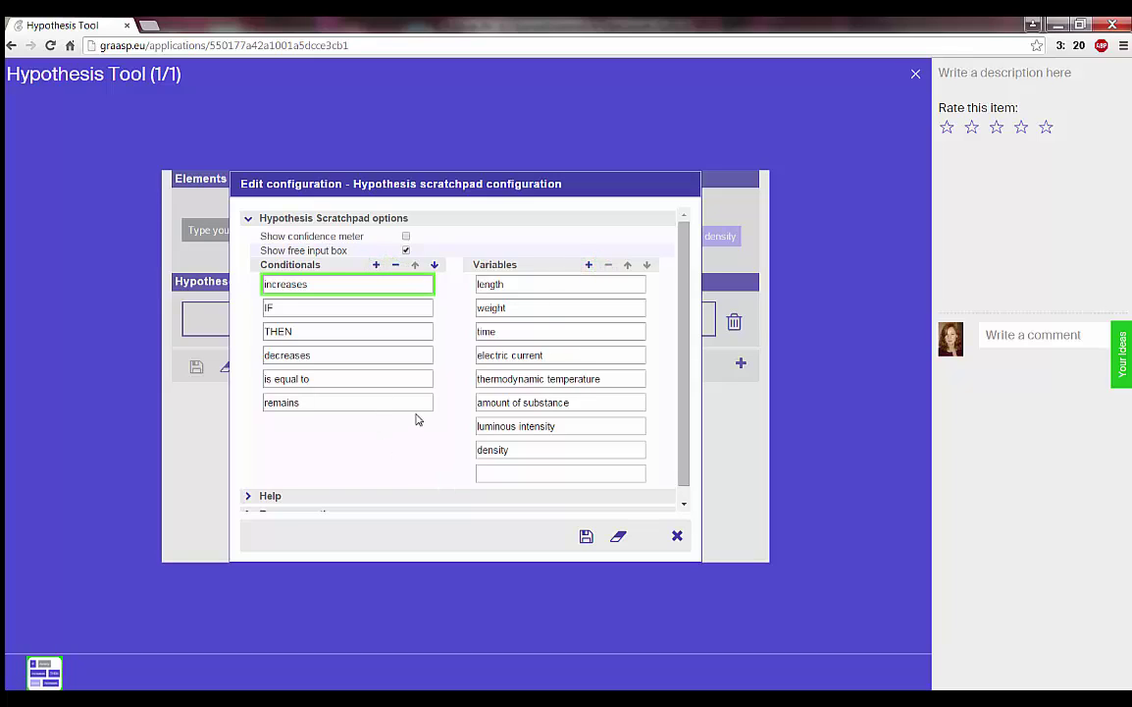
# - Start erasing the content of the configuration, and cancel the erasure
pyautogui.click(399, 285)
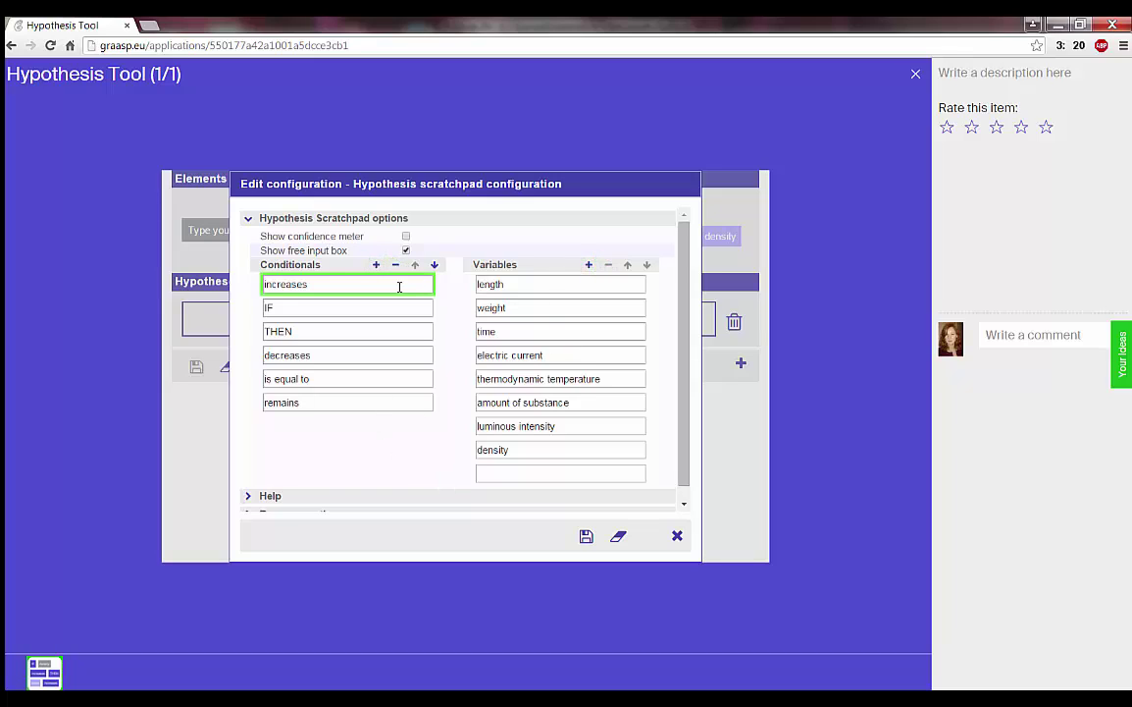
pyautogui.click(620, 542)
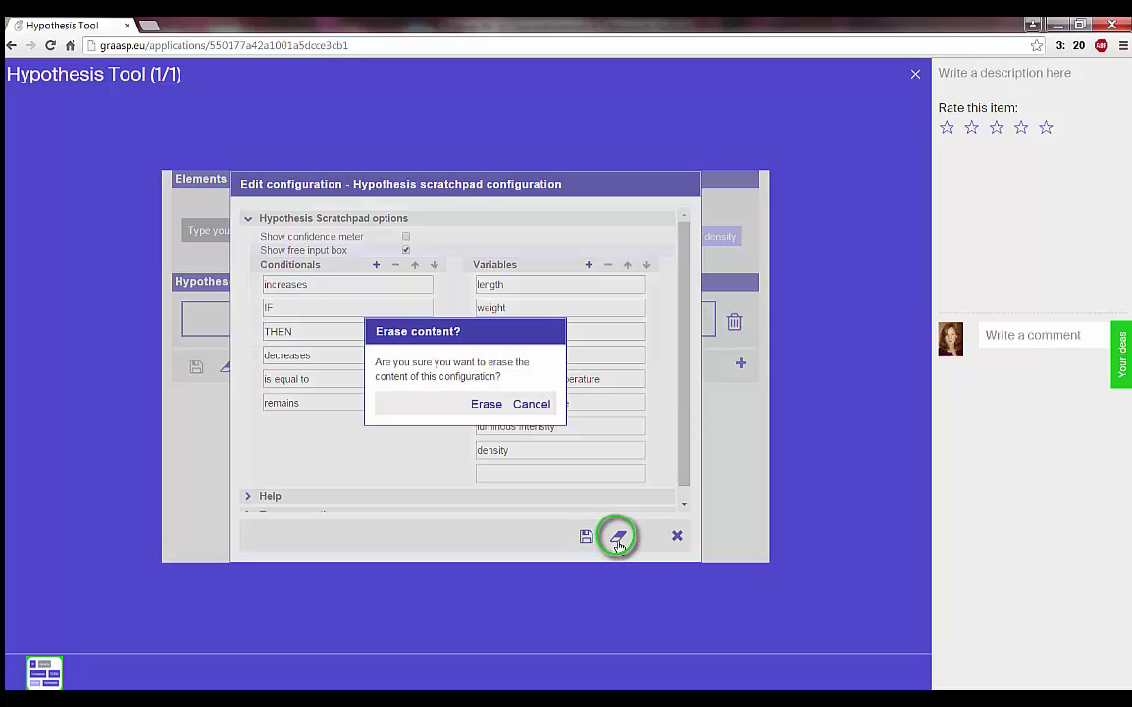
pyautogui.click(539, 414)
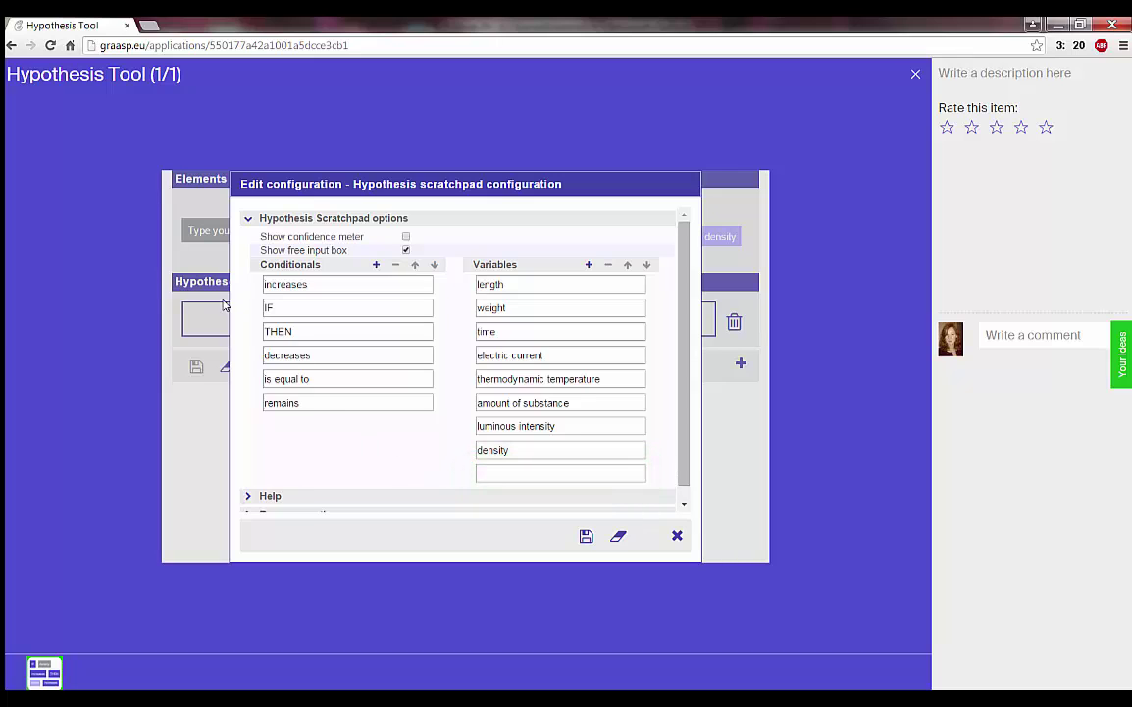
# - Add the bullet "The dark purple boxes relate to condional concepts." at the start of the configuration's Help text
pyautogui.click(248, 219)
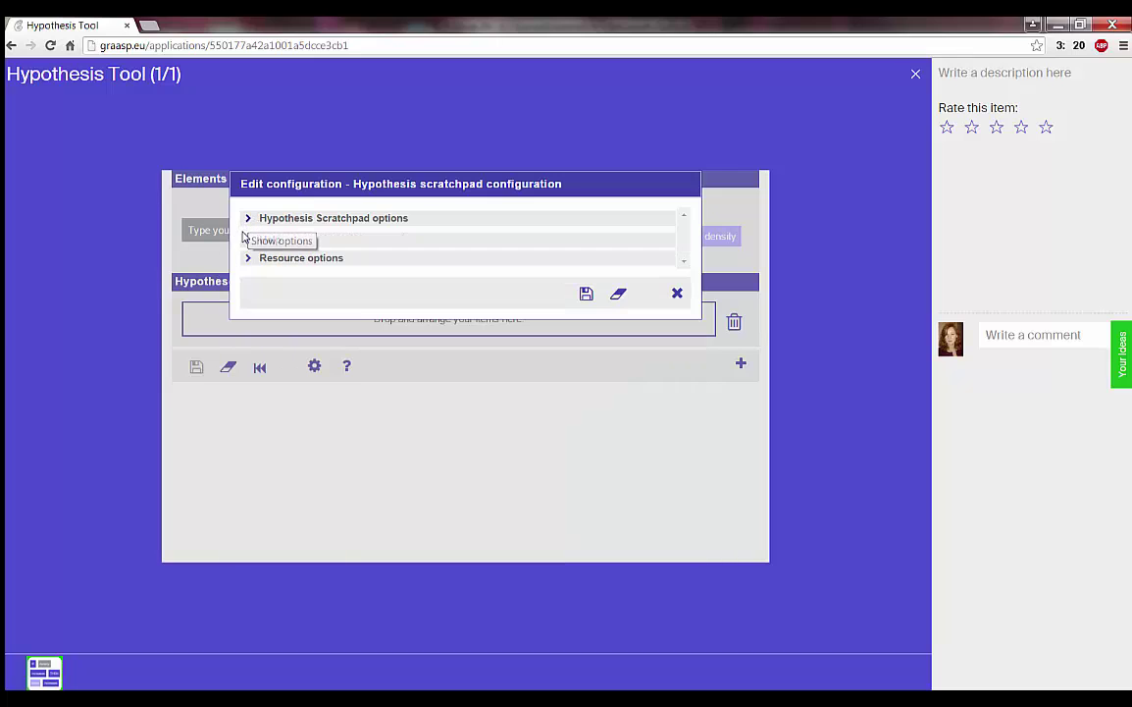
pyautogui.click(248, 241)
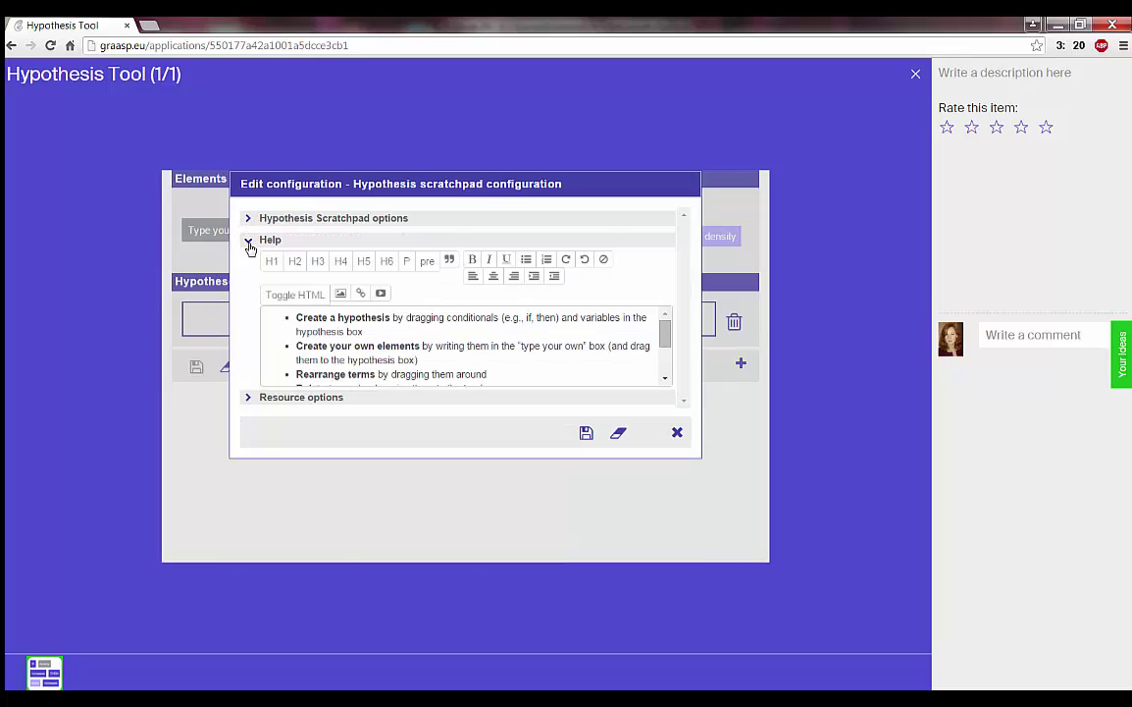
pyautogui.click(296, 324)
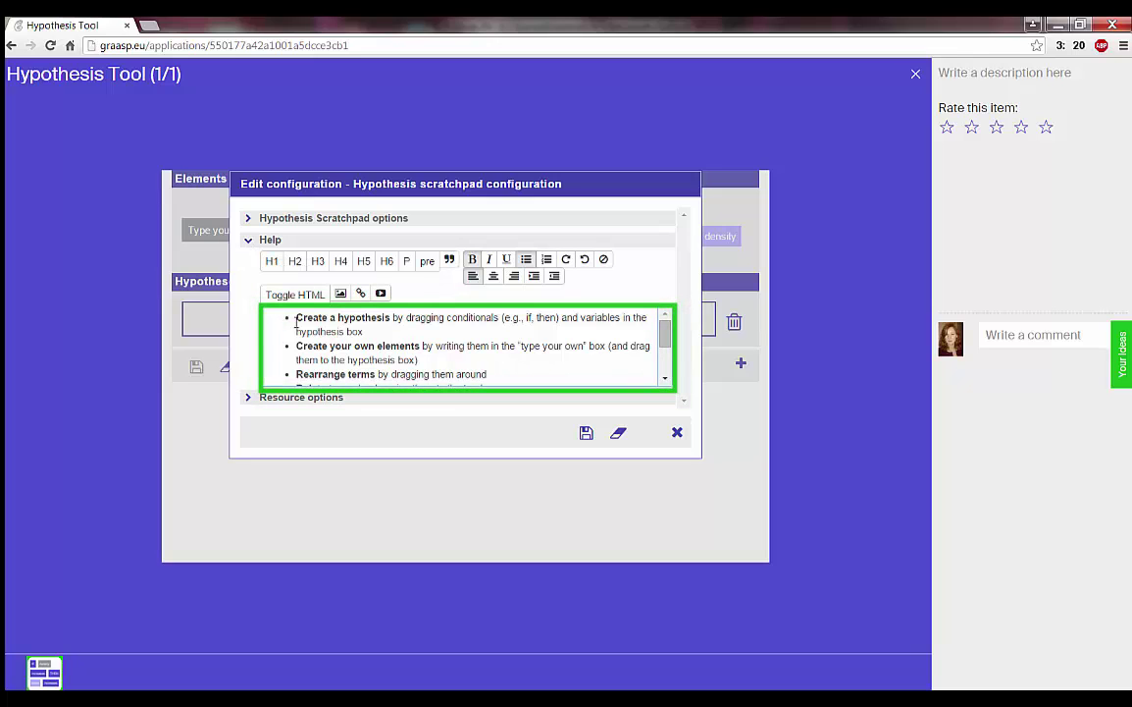
pyautogui.scroll(-3, 296, 324)
pyautogui.scroll(3, 296, 324)
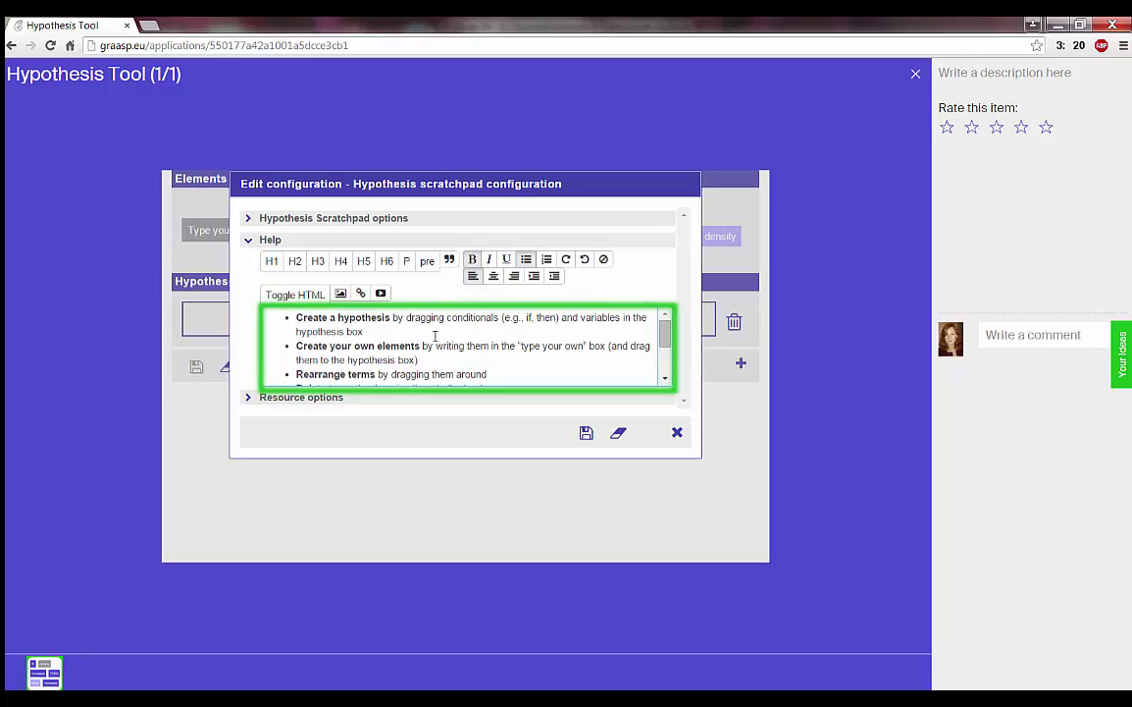
pyautogui.press('Return')
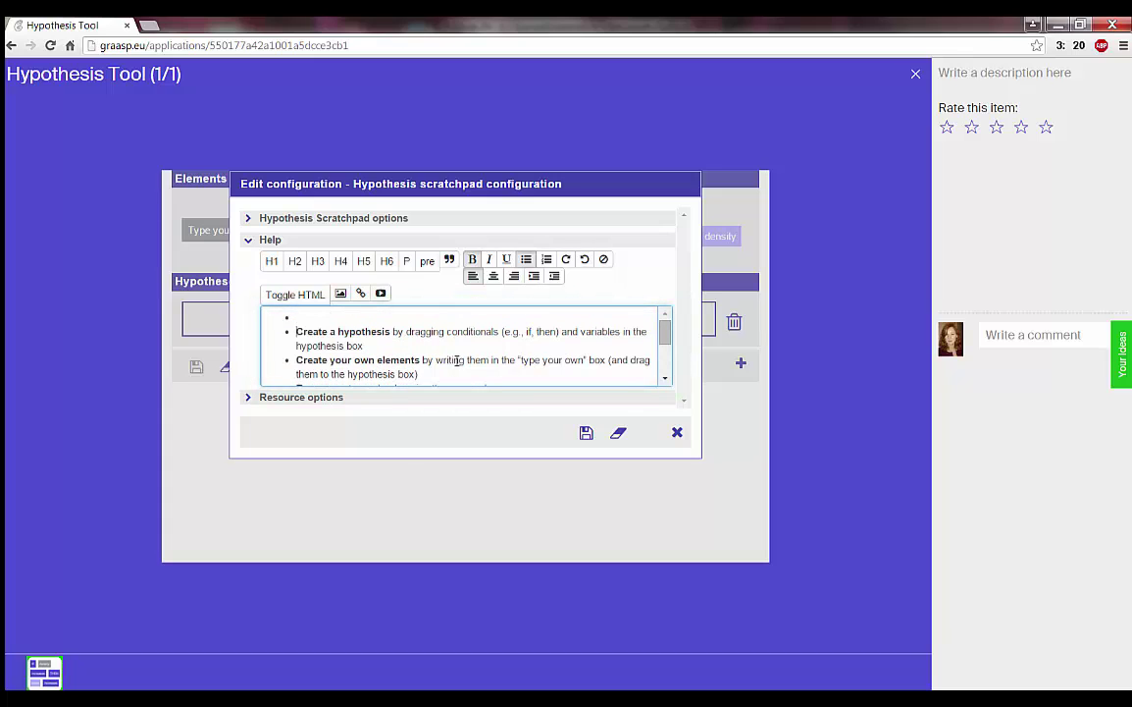
pyautogui.write('Th')
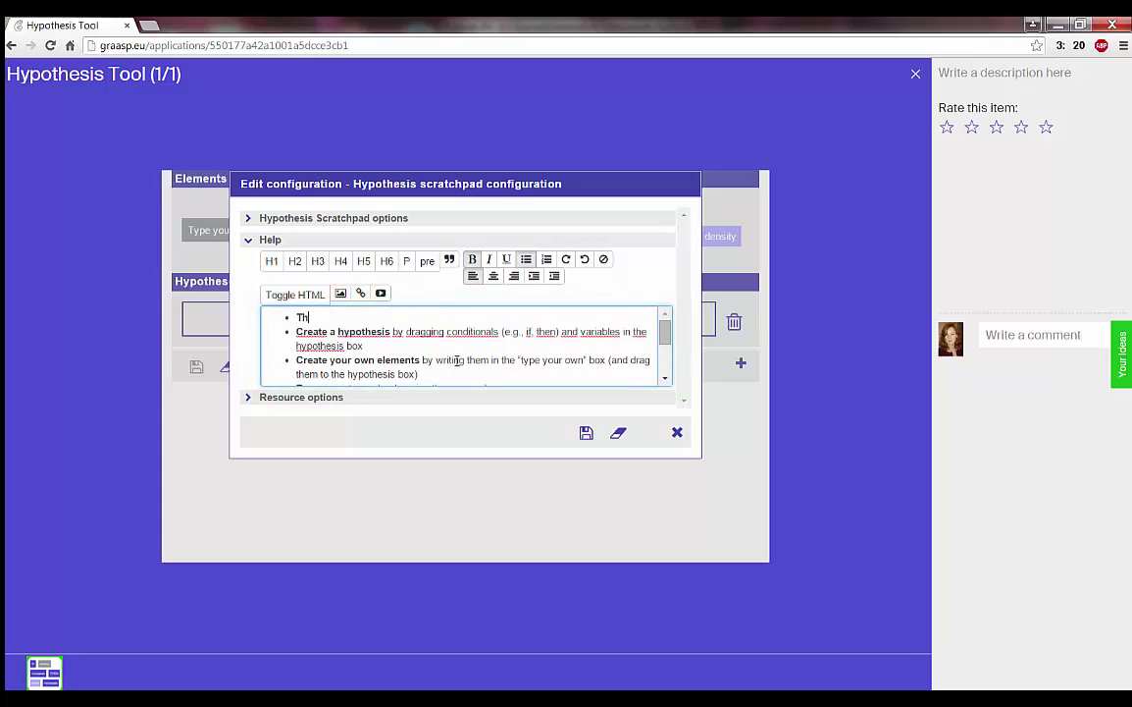
pyautogui.write('e dark purple boxes')
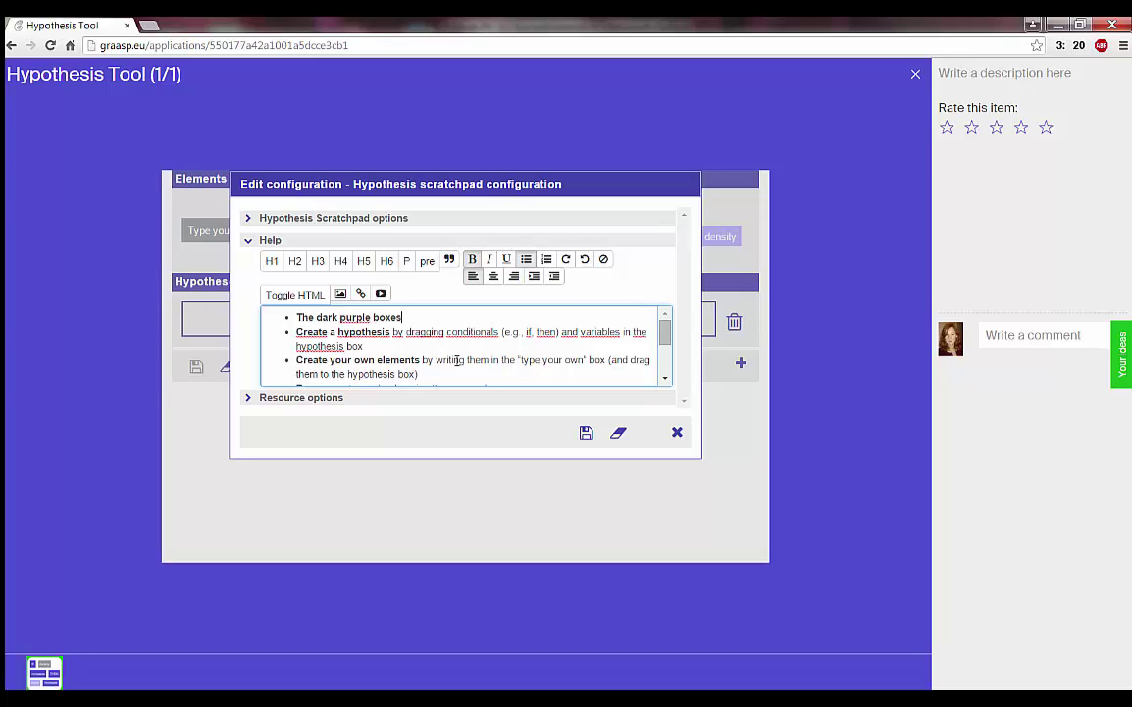
pyautogui.write(' relate to condional')
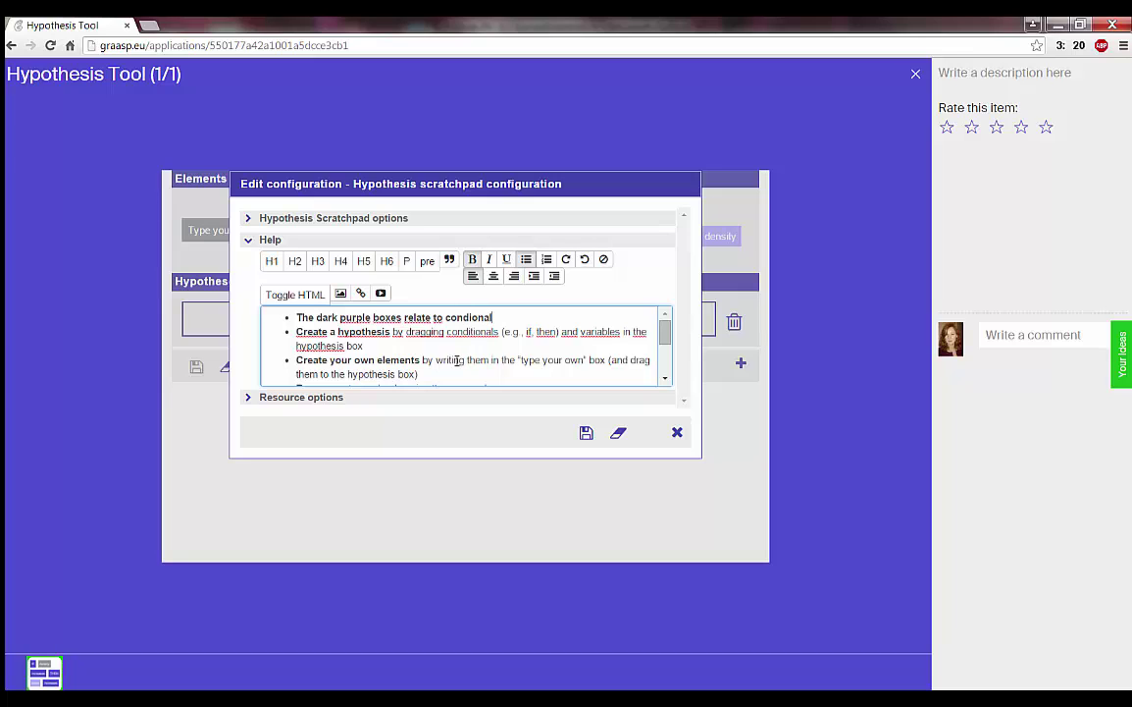
pyautogui.write(' concepts')
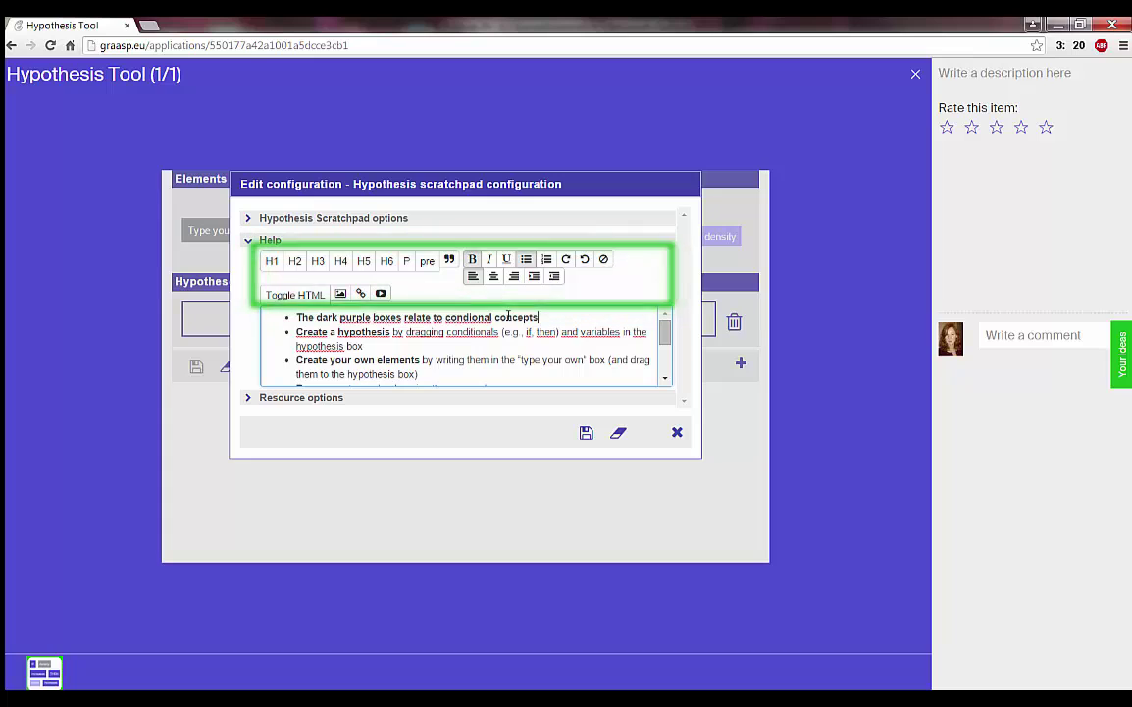
pyautogui.write('.')
# - Remove the bold formatting from "relate to condional concepts." in the first Help bullet, and collapse the Help section
pyautogui.moveTo(541, 317); pyautogui.dragTo(445, 288)
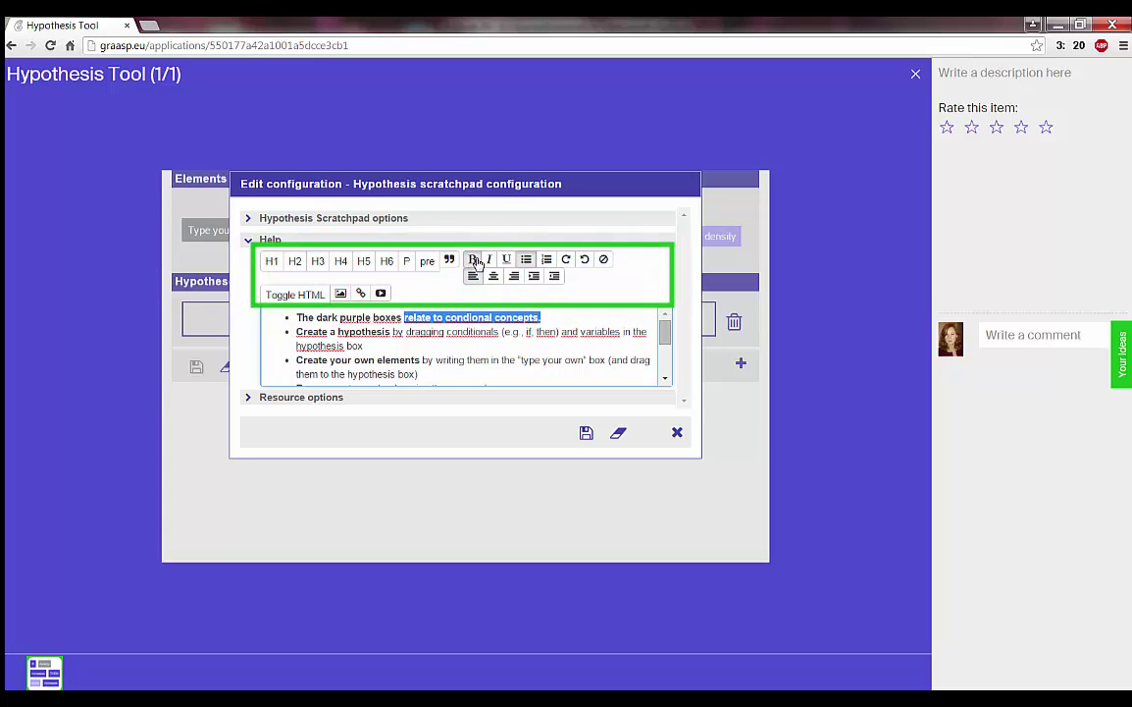
pyautogui.click(543, 359)
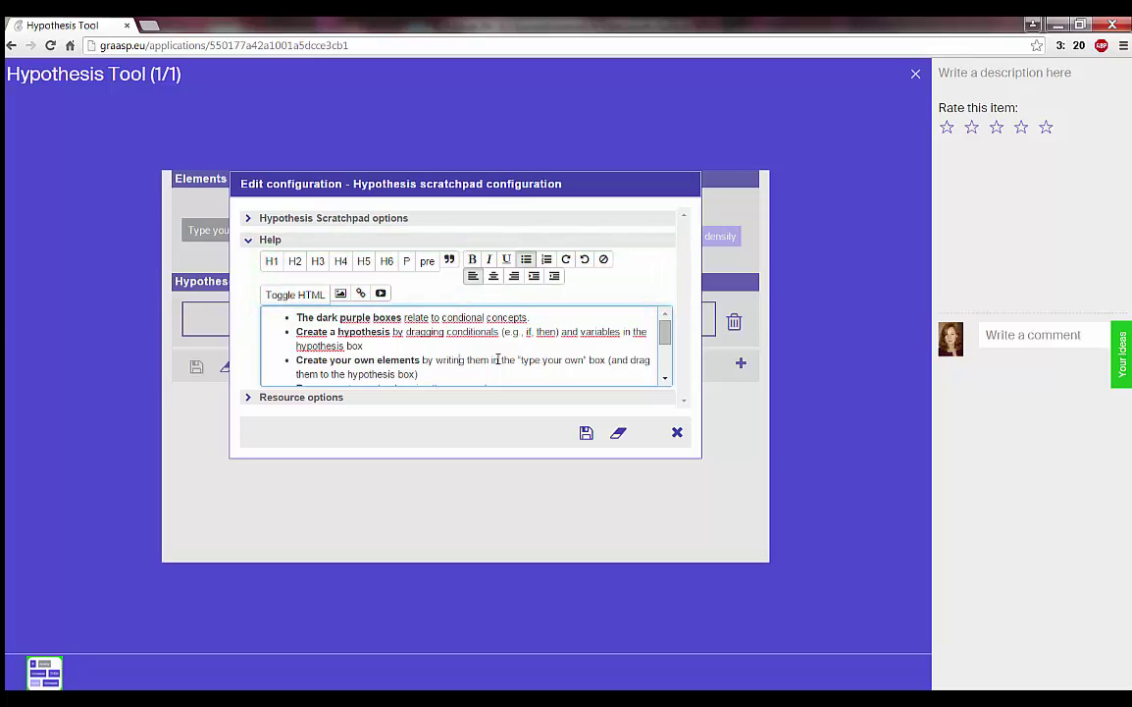
pyautogui.click(248, 240)
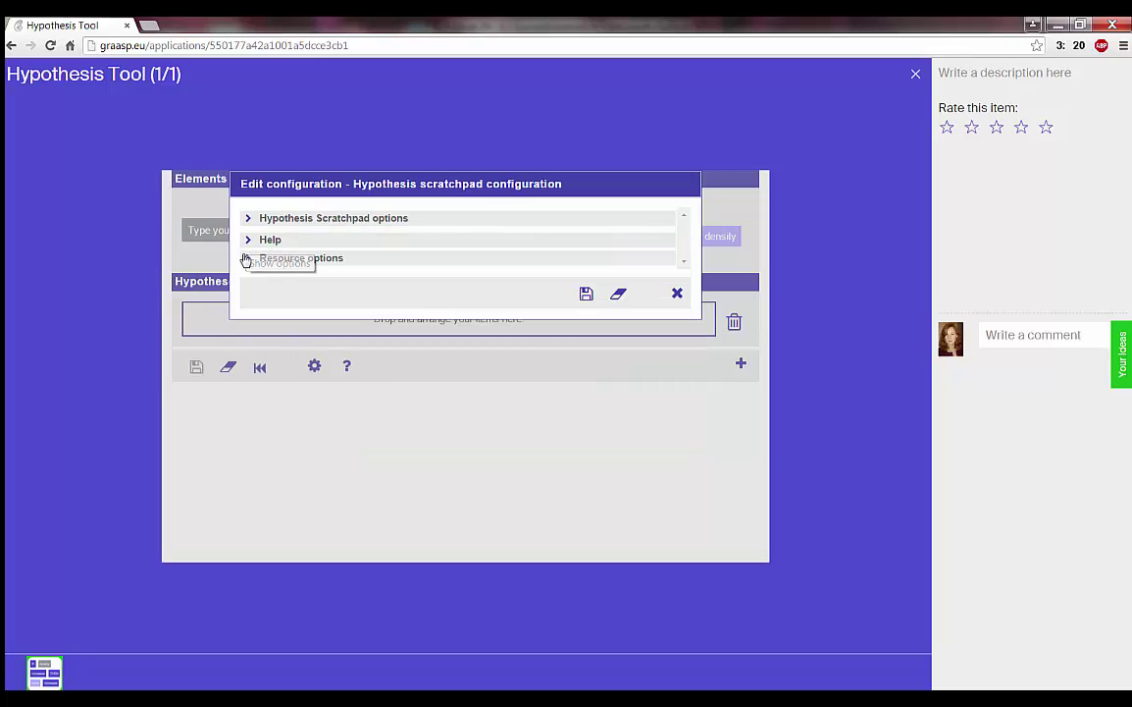
# - Expand the Resource options and turn the Save as option on and back off
pyautogui.click(246, 259)
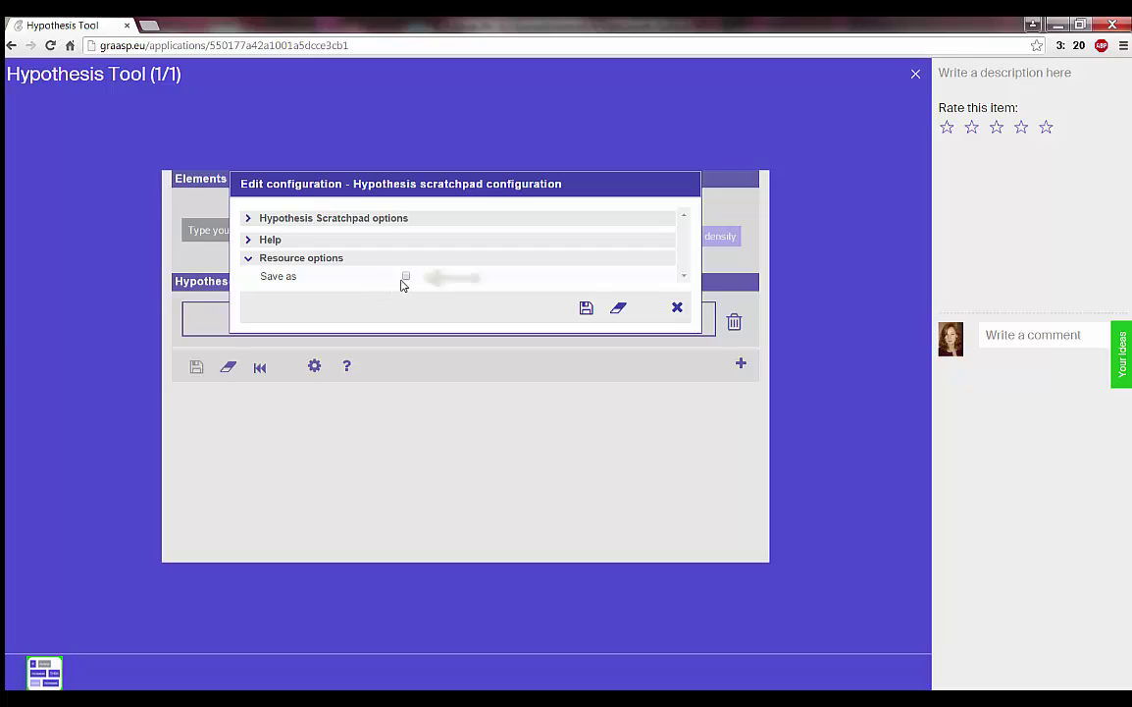
pyautogui.click(407, 279)
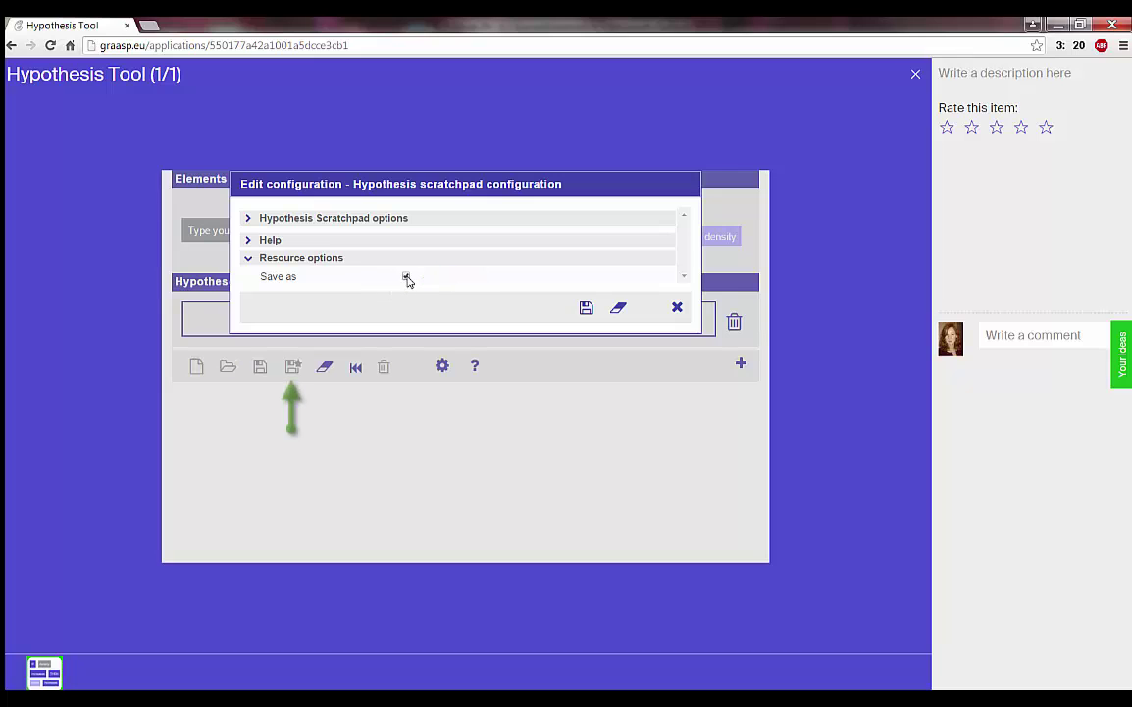
pyautogui.click(407, 278)
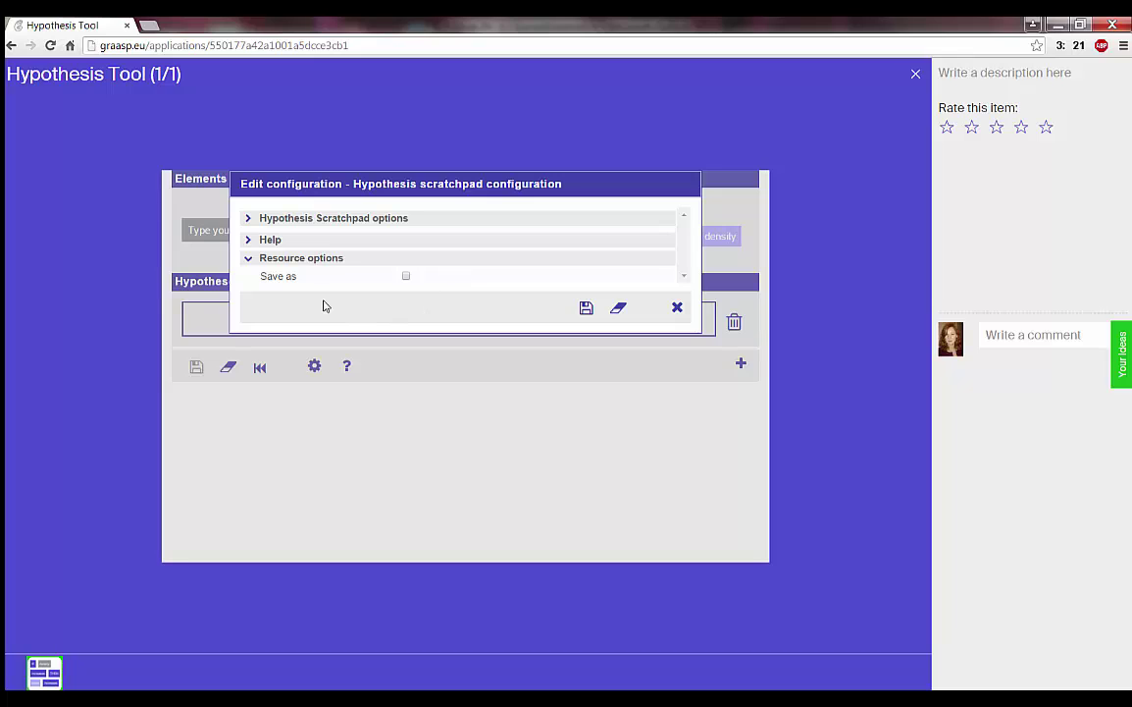
# - Save and close the Hypothesis Tool configuration, and check the new bullet in the tool's Help text
pyautogui.click(249, 261)
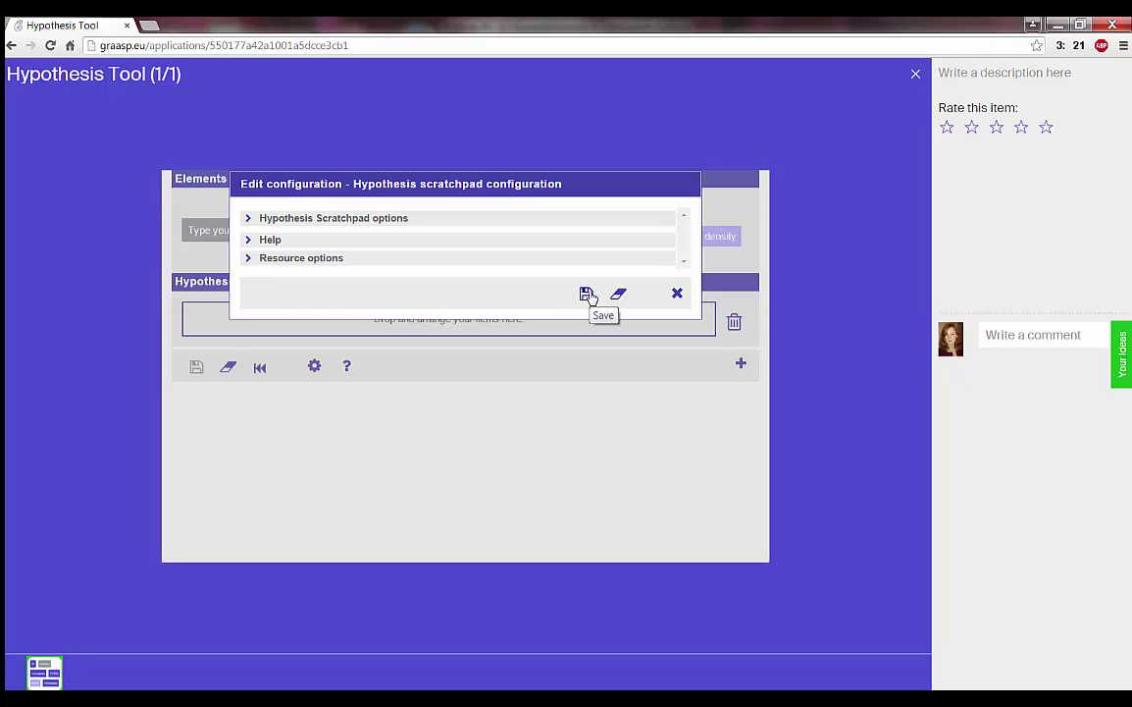
pyautogui.click(678, 295)
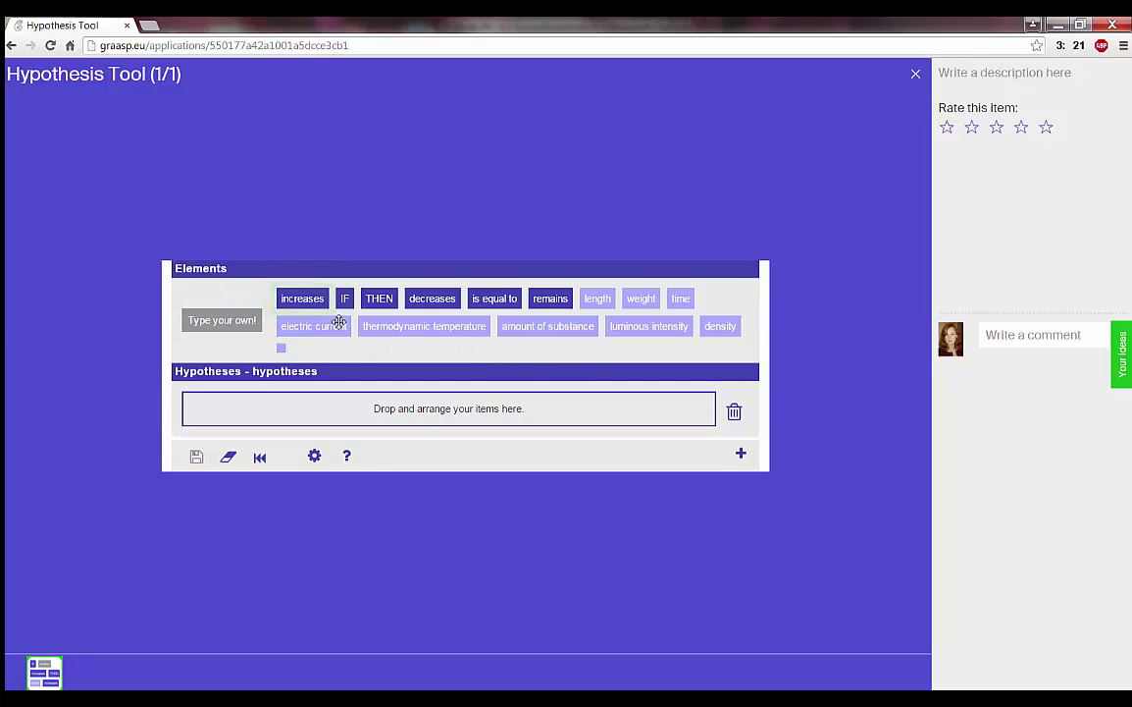
pyautogui.click(347, 460)
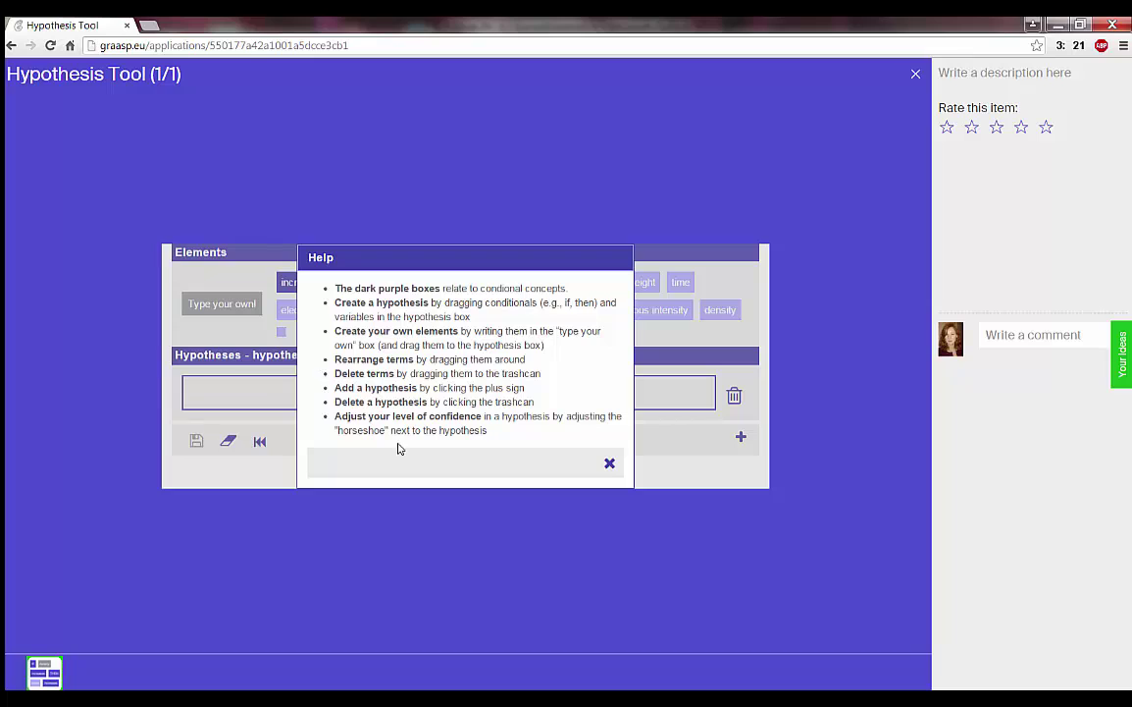
pyautogui.click(607, 463)
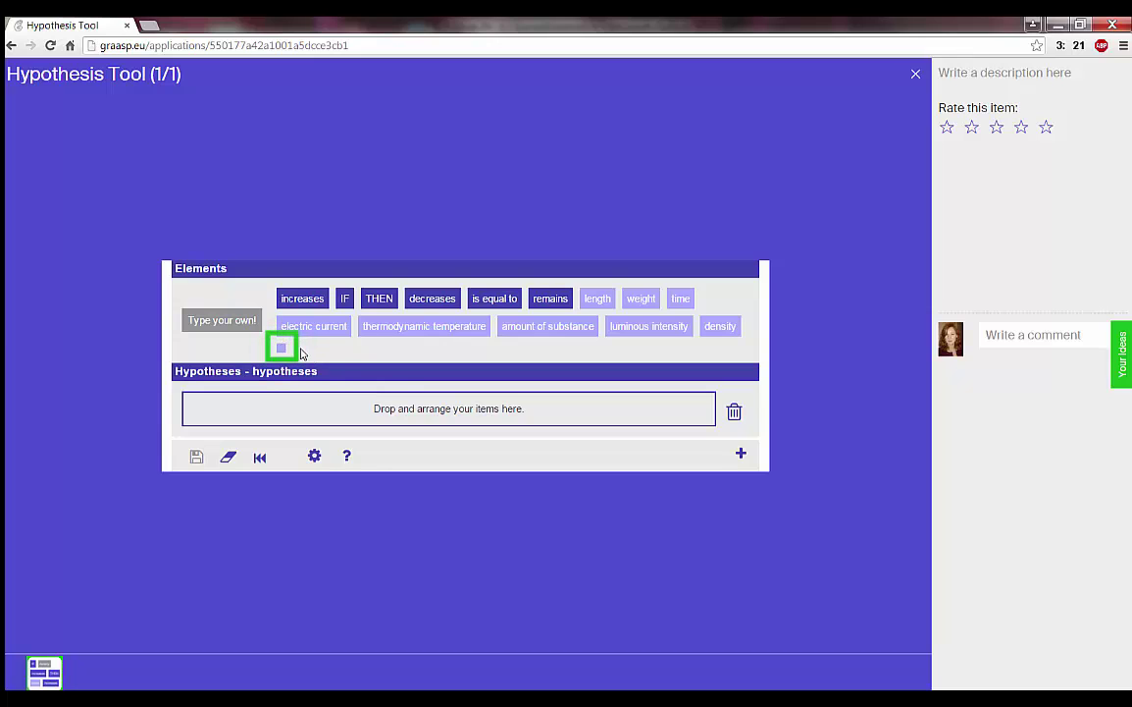
# - Delete the empty entry below density from the configuration's Variables, and save and close the configuration
pyautogui.click(313, 456)
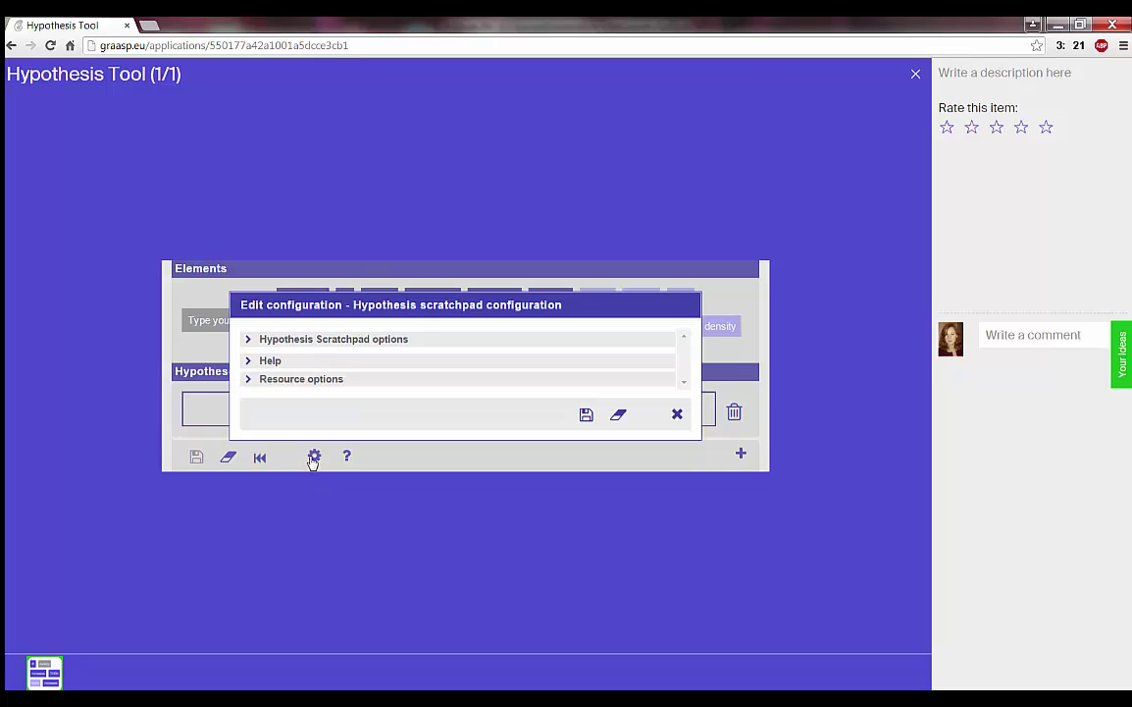
pyautogui.click(247, 341)
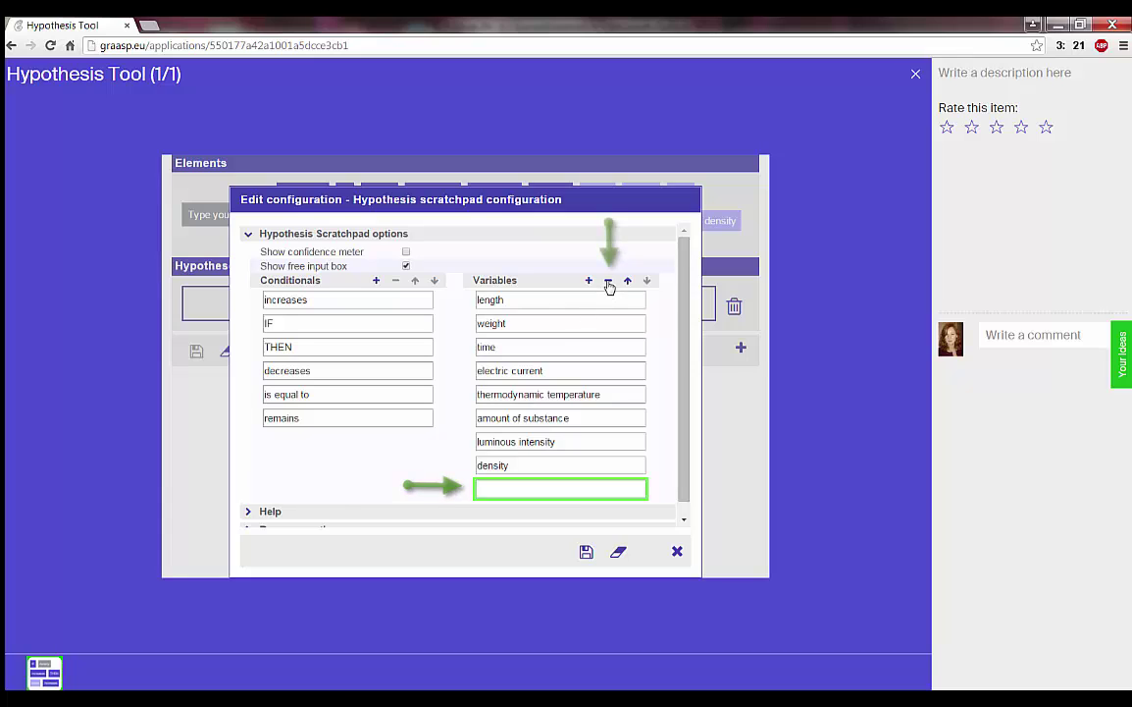
pyautogui.click(607, 282)
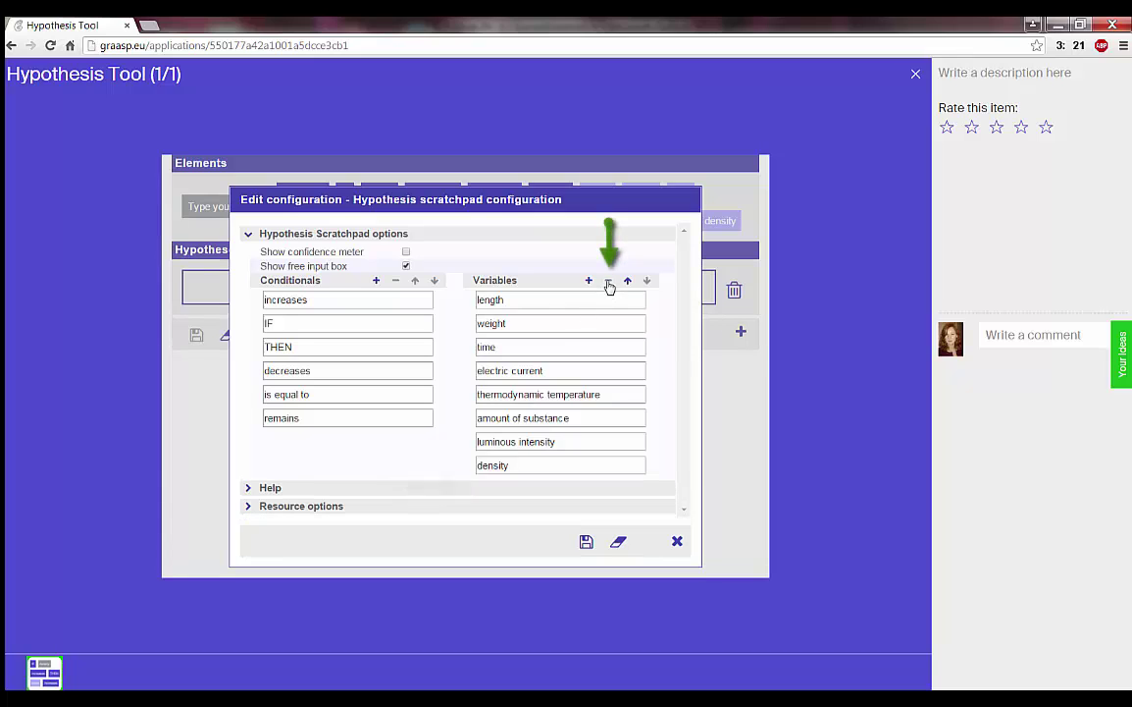
pyautogui.click(586, 543)
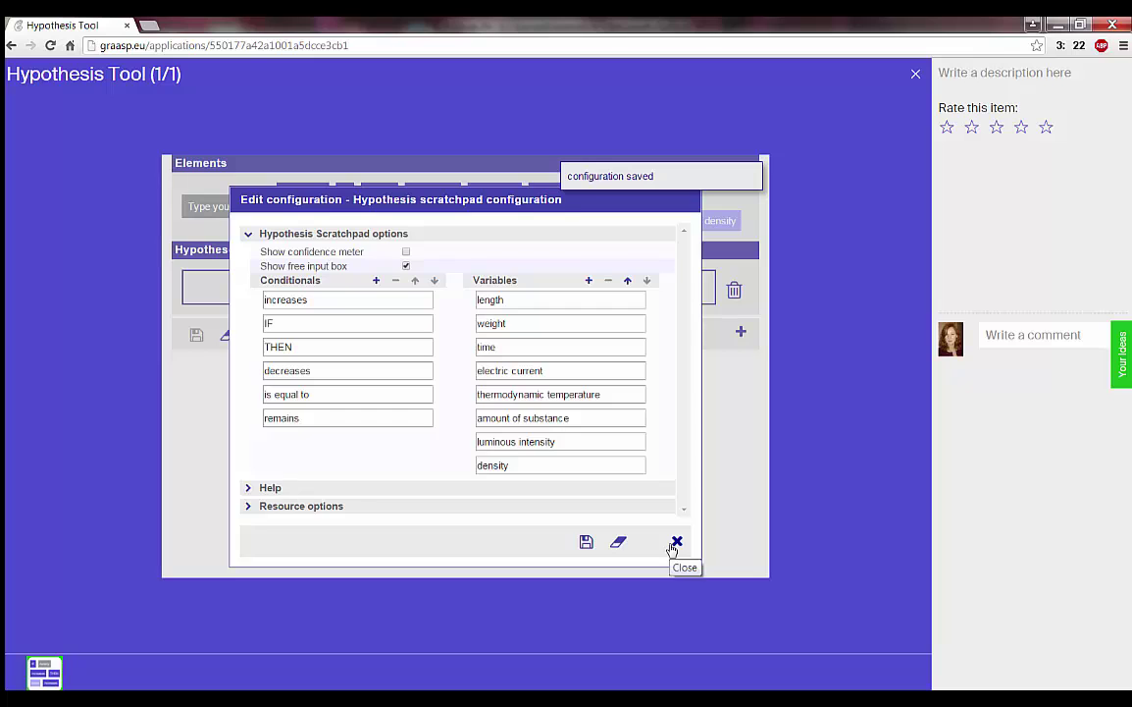
pyautogui.click(676, 542)
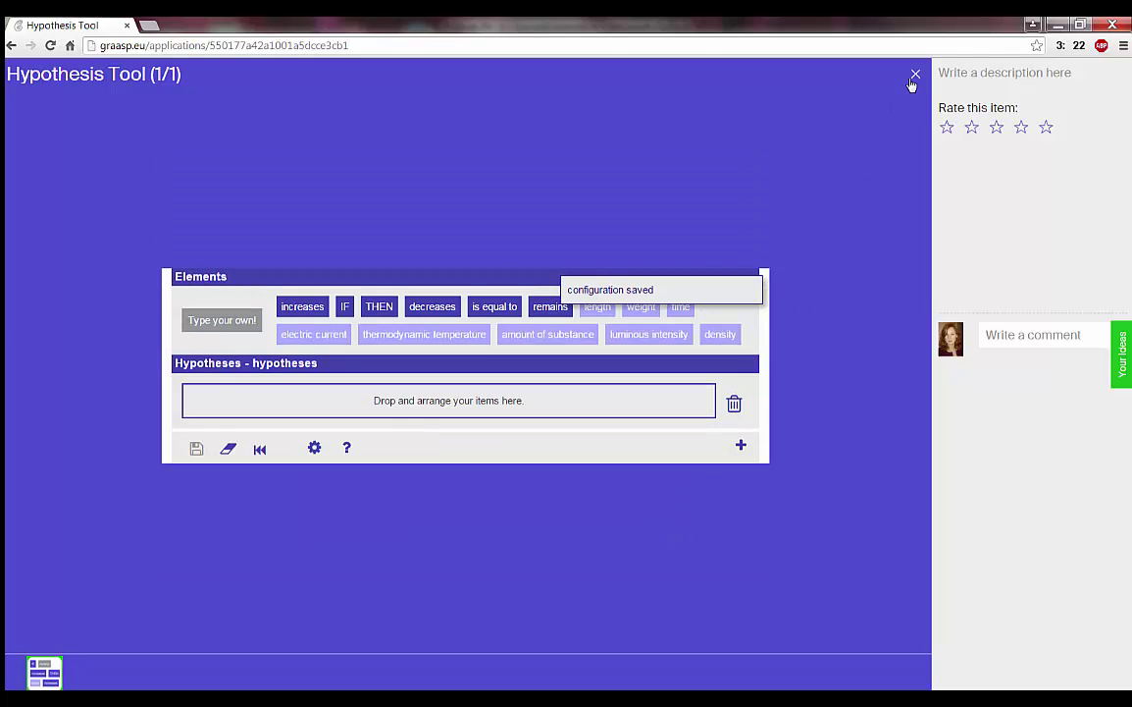
# - Leave the Hypothesis Tool and view the Conceptualisation phase in the inquiry space's standalone view
pyautogui.click(913, 78)
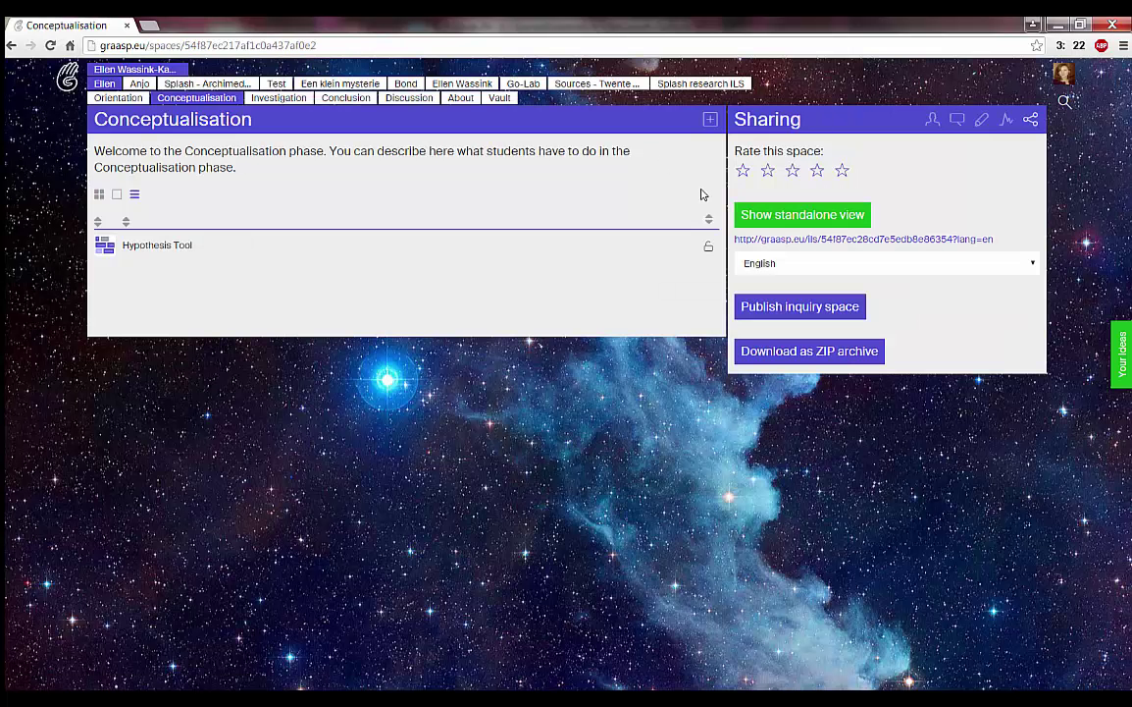
pyautogui.click(772, 218)
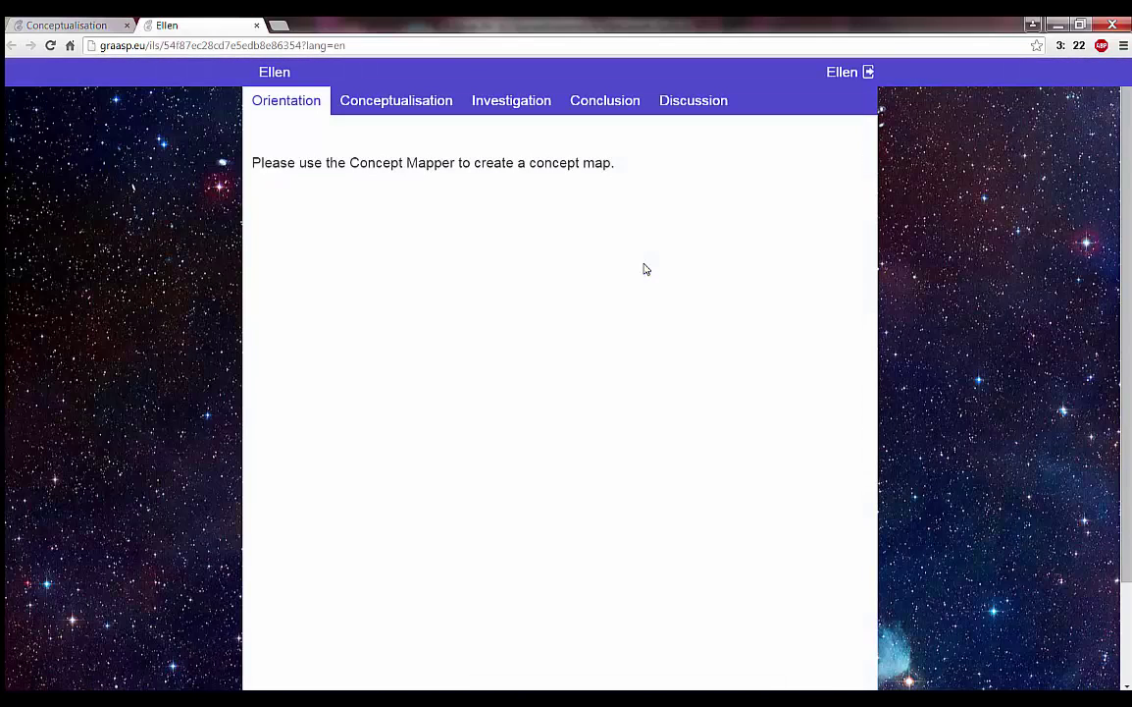
pyautogui.click(425, 108)
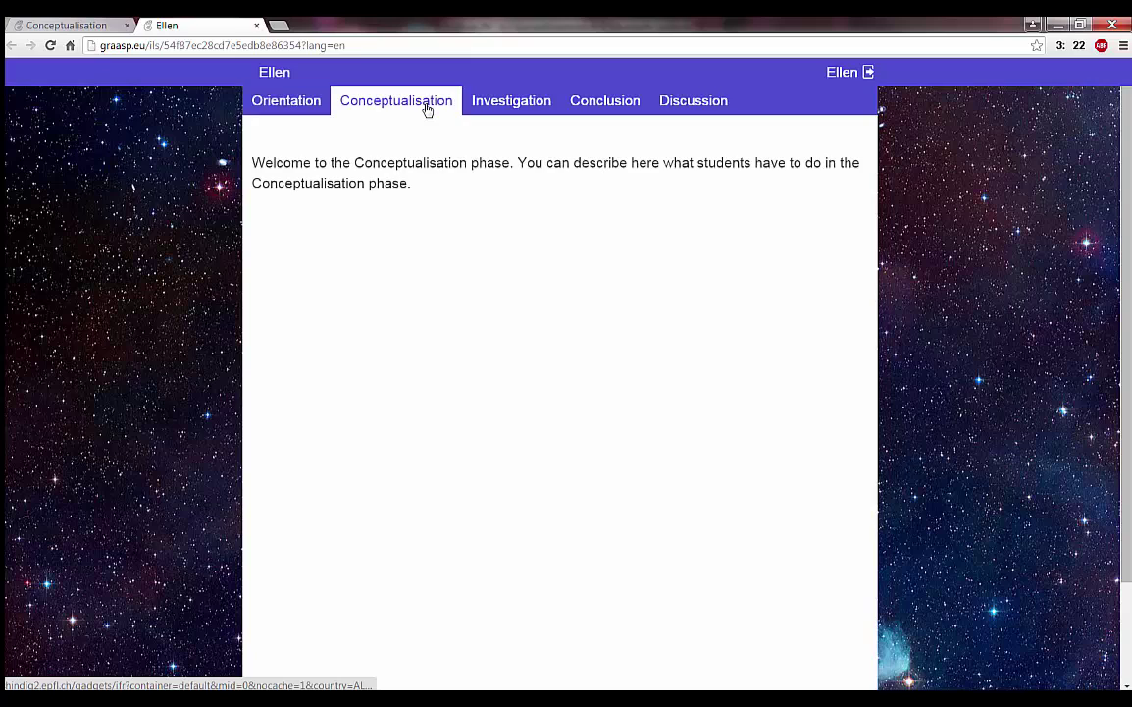